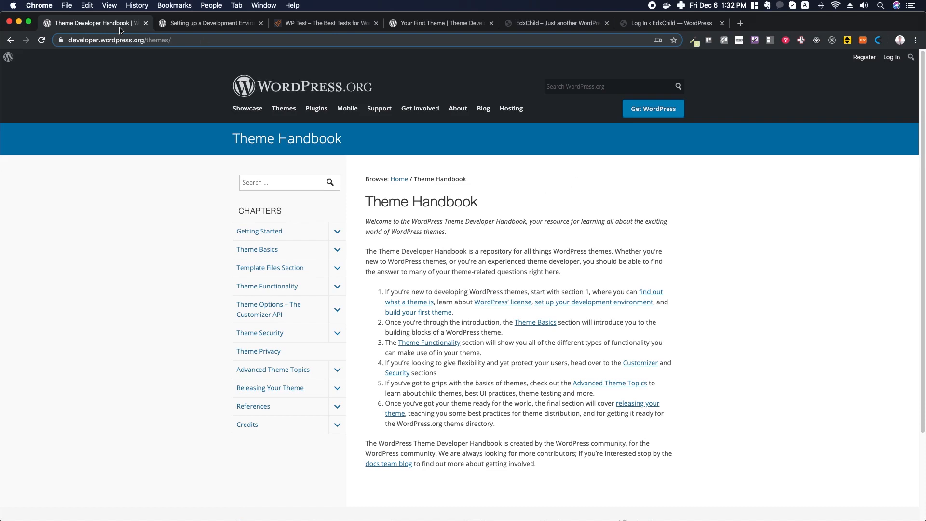
- Look over the Theme Handbook page, highlighting its web address and heading
click(74, 41)
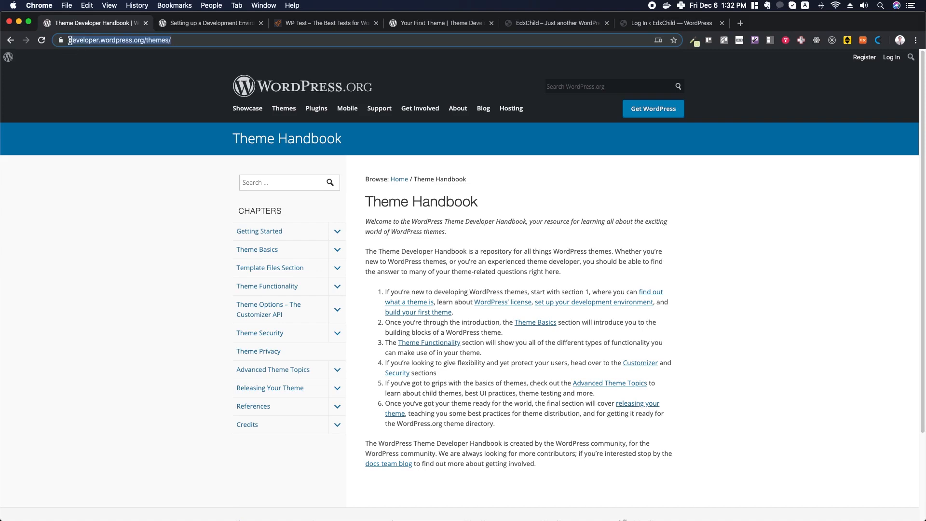
drag(367, 201, 493, 204)
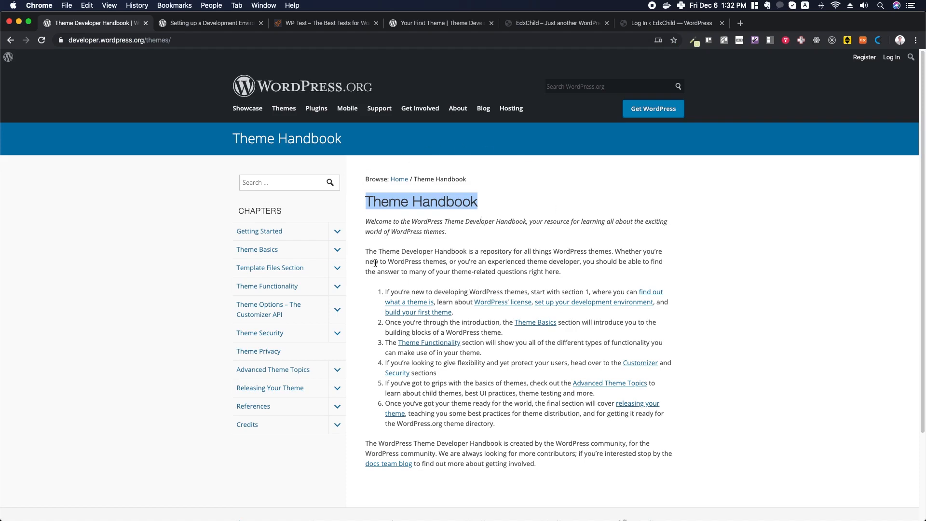
click(509, 238)
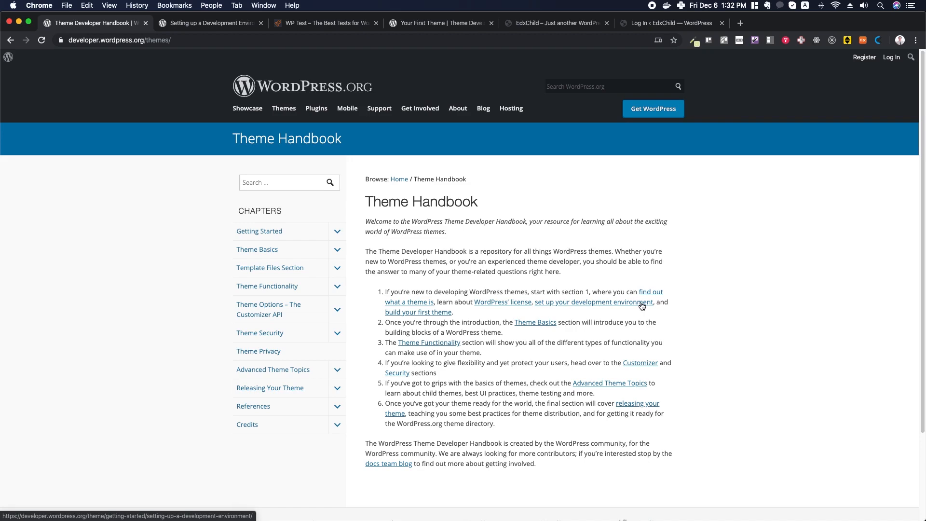
- Open the development environment guide and read past LAMP/WAMP and Text Editor to the WP_DEBUG heading
click(592, 304)
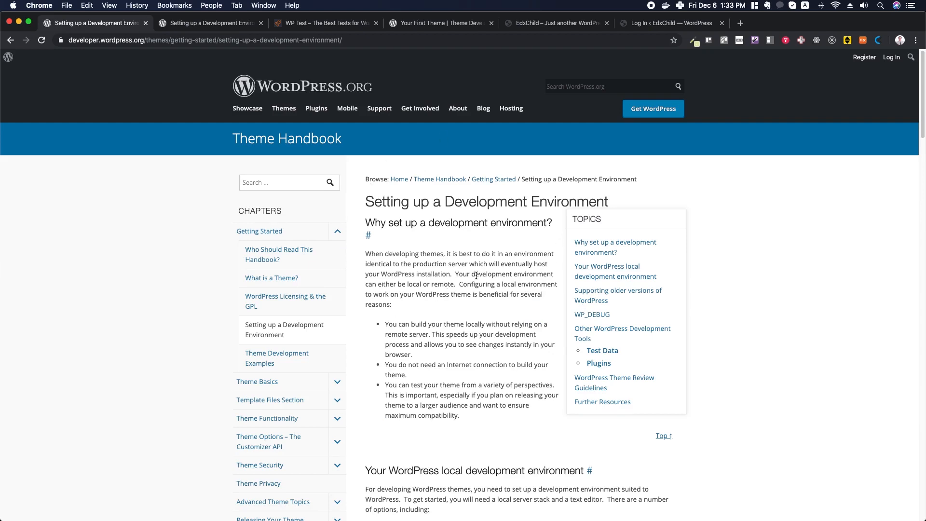
scroll(477, 276, down, 5)
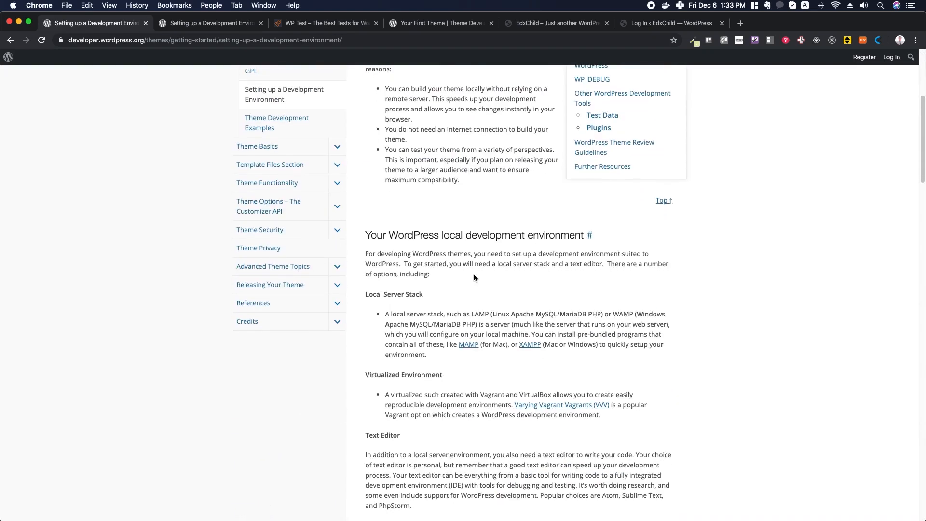
double_click(482, 315)
double_click(624, 314)
scroll(500, 271, down, 3)
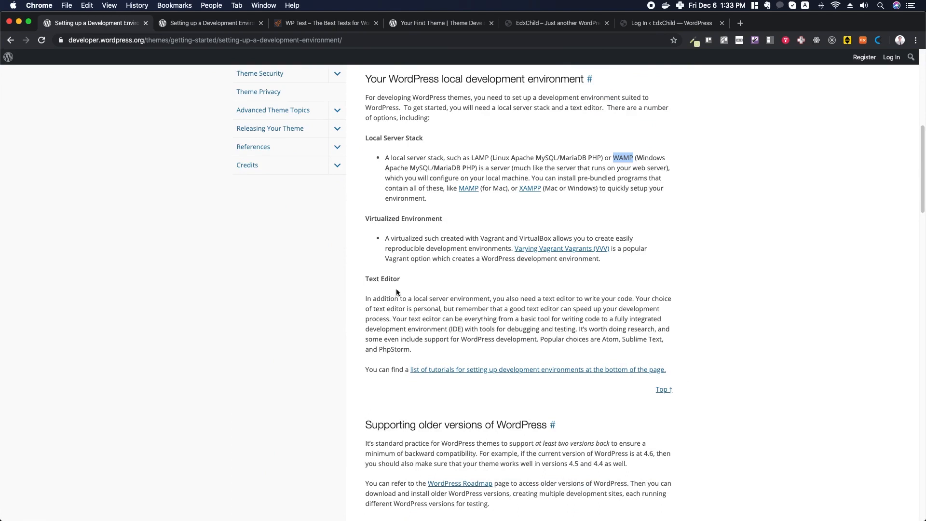
drag(365, 277, 405, 278)
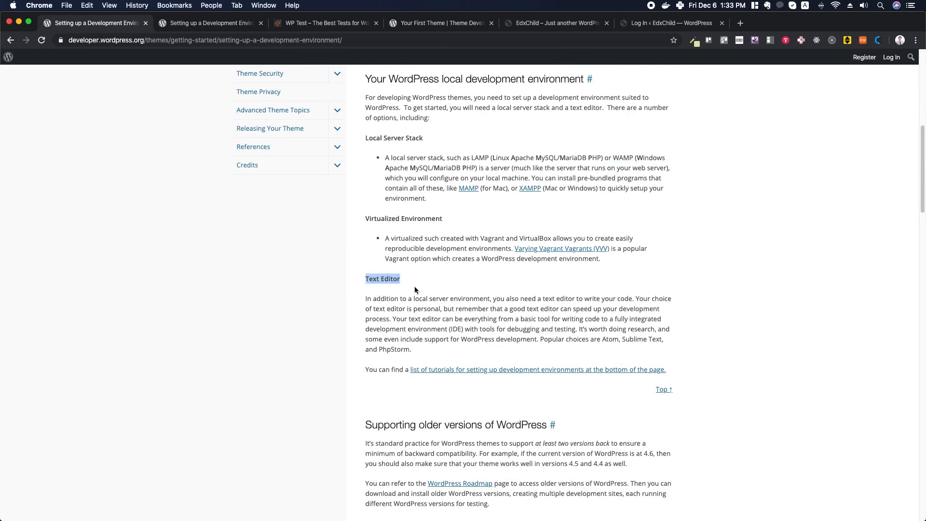
scroll(514, 306, down, 5)
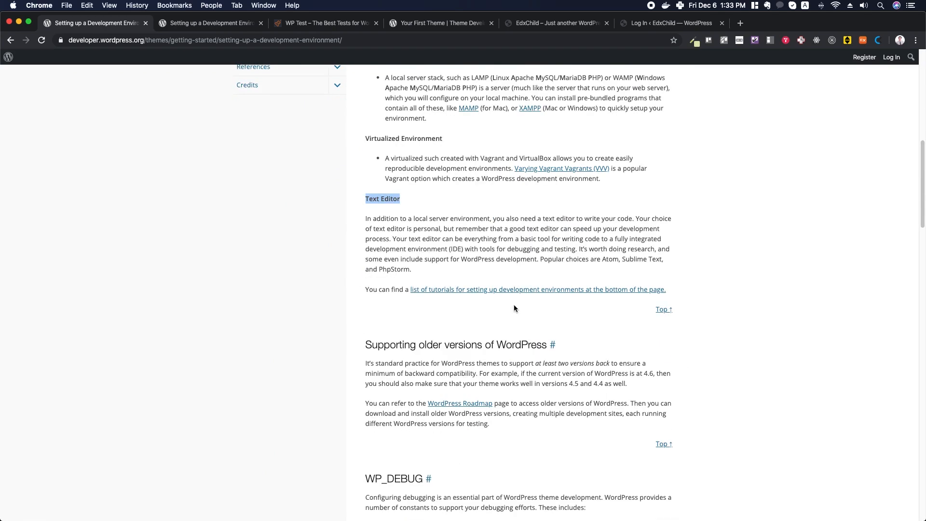
scroll(514, 307, down, 2)
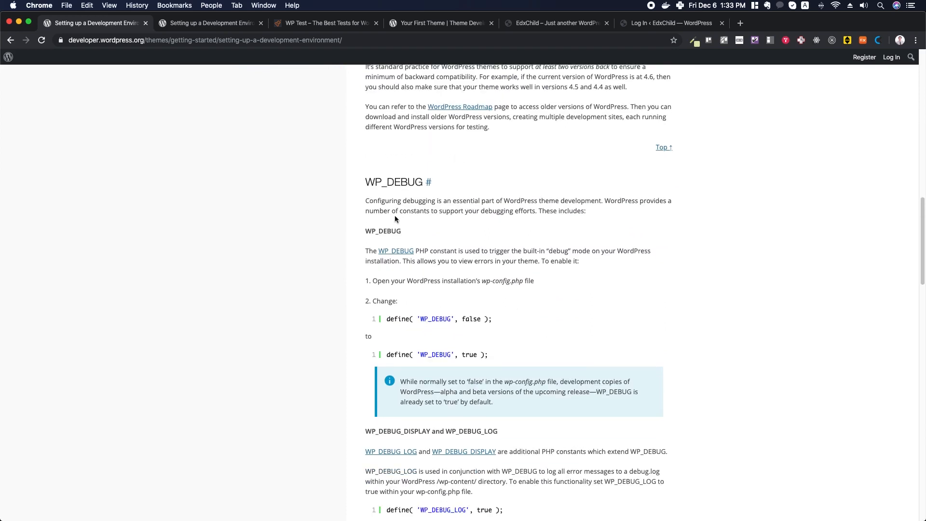
drag(366, 180, 424, 180)
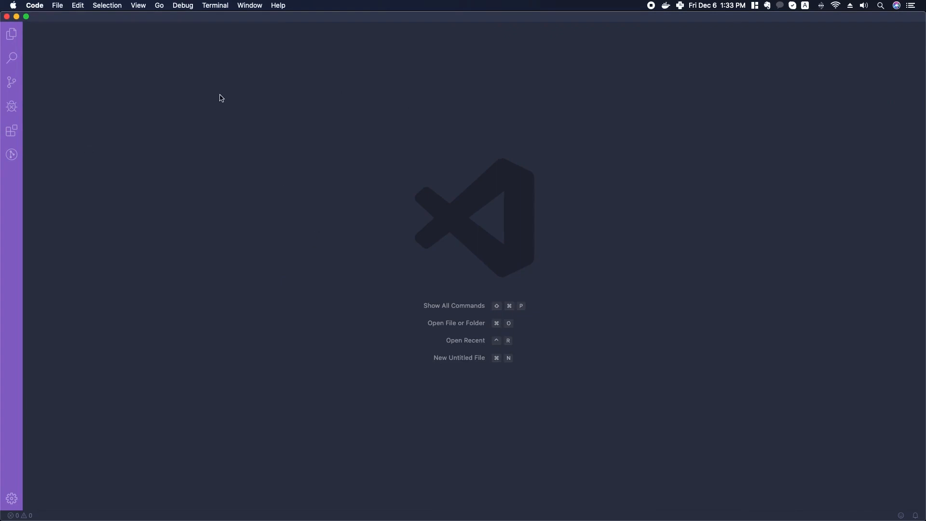
- Start opening a folder and browse through Local Sites/edxchild/app into the public folder
click(58, 6)
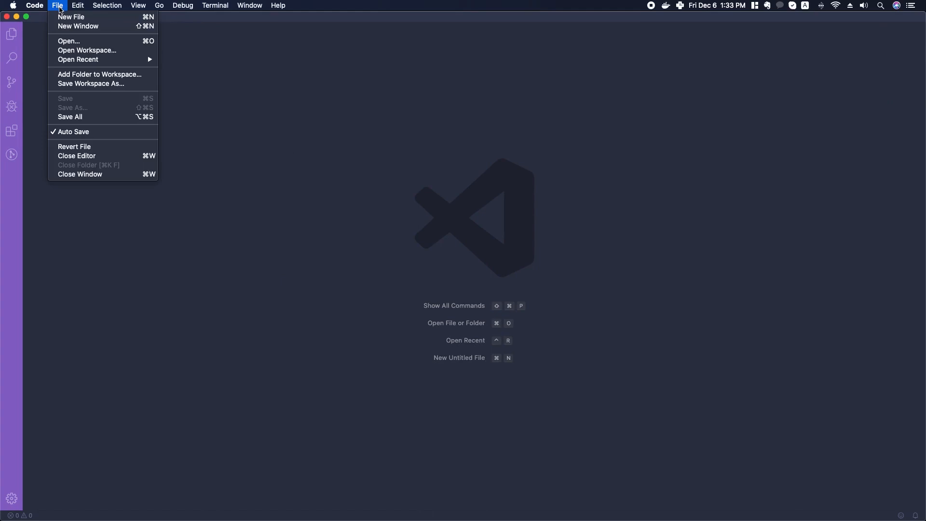
click(71, 42)
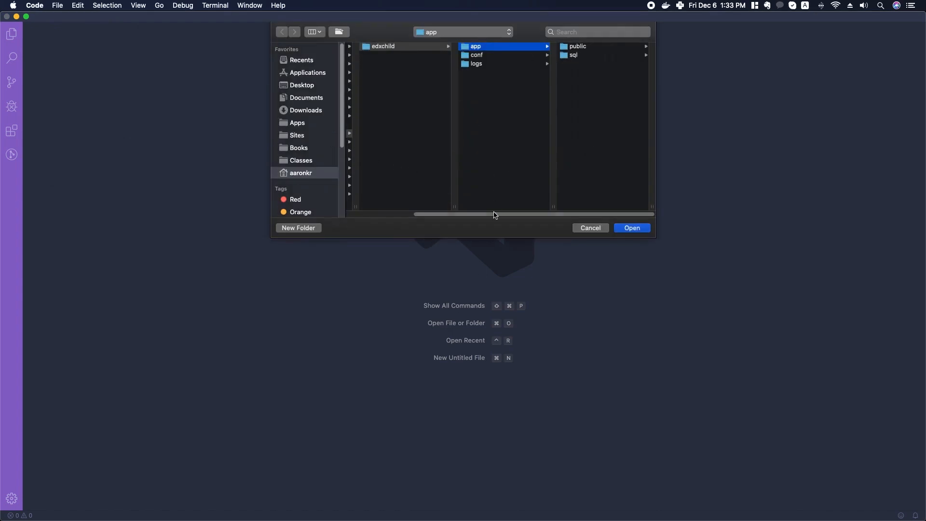
drag(494, 215, 428, 214)
click(371, 134)
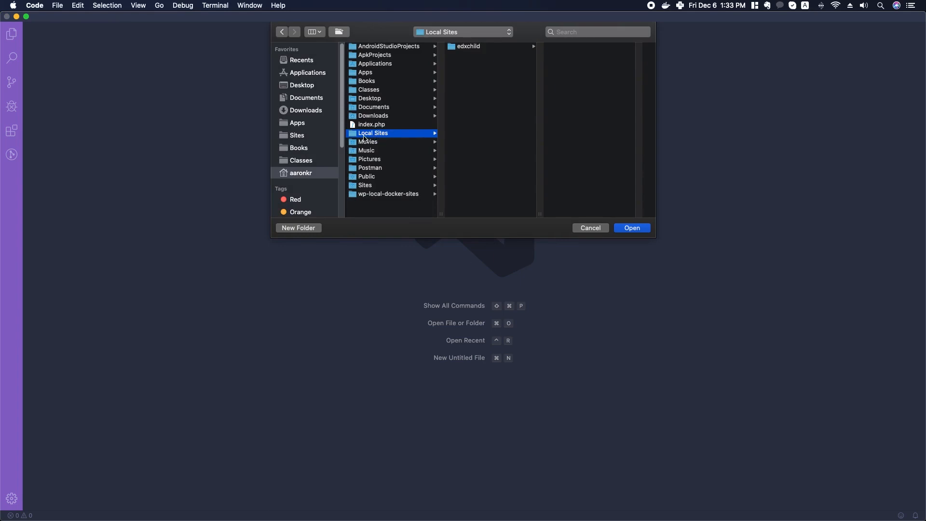
click(473, 47)
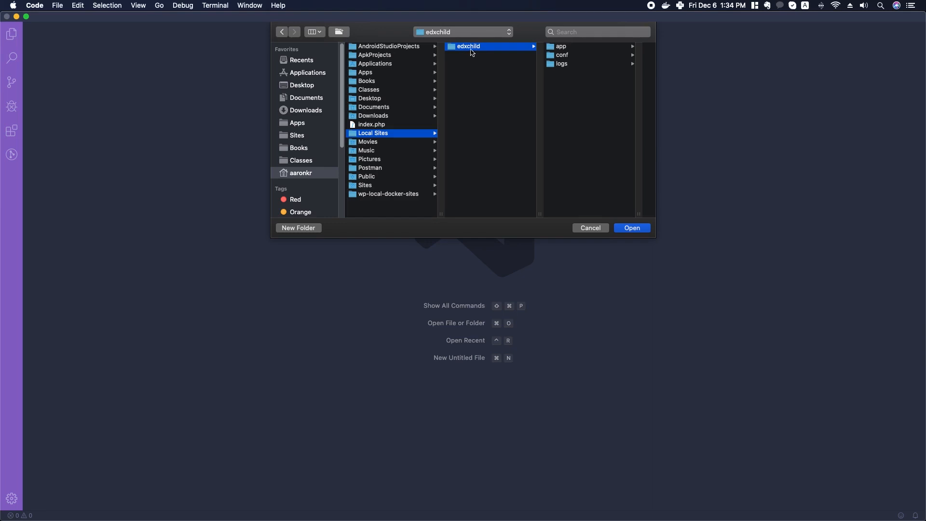
click(565, 48)
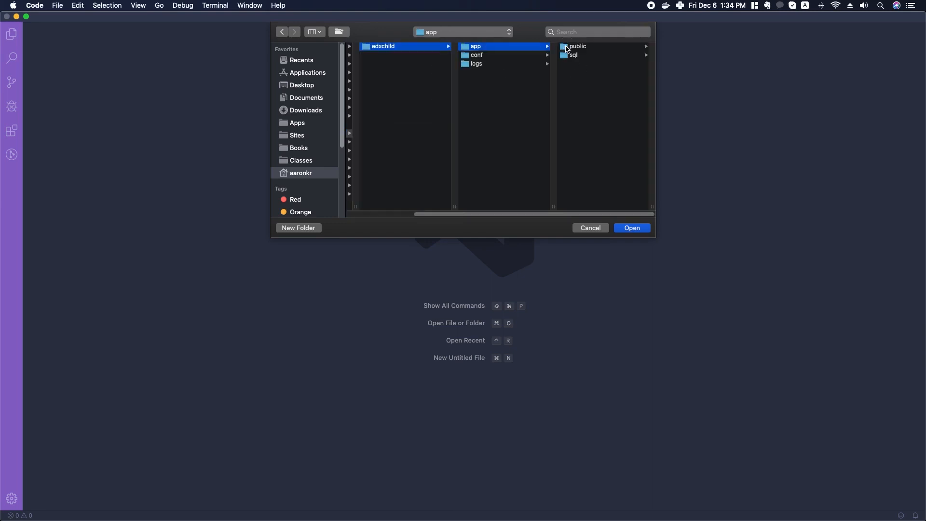
click(590, 50)
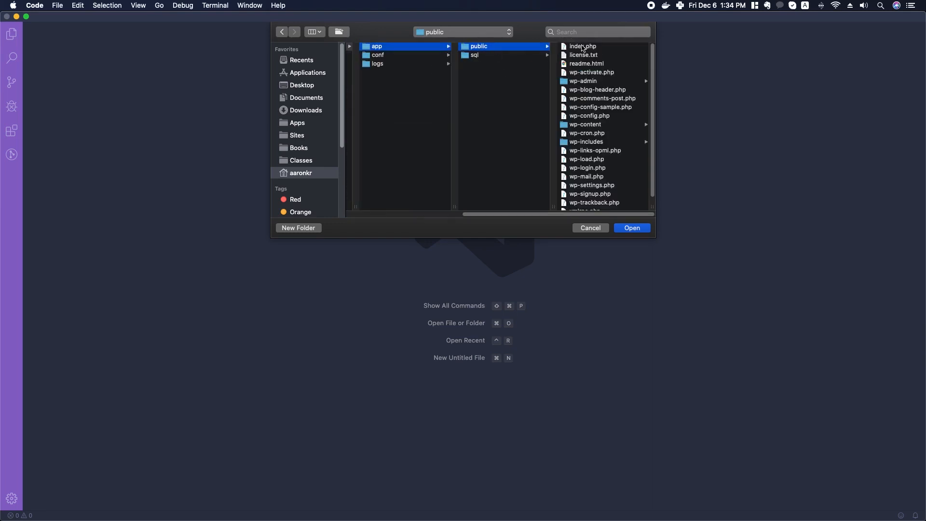
scroll(596, 89, down, 2)
scroll(596, 92, up, 2)
- Preview wp-config.php and the wp-content plugins and themes folders, then open public as the workspace
click(592, 116)
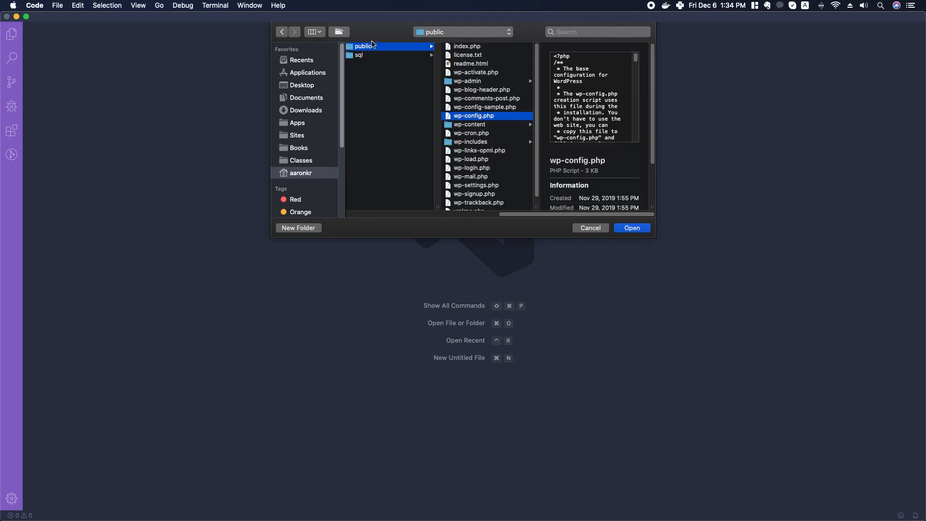
click(372, 48)
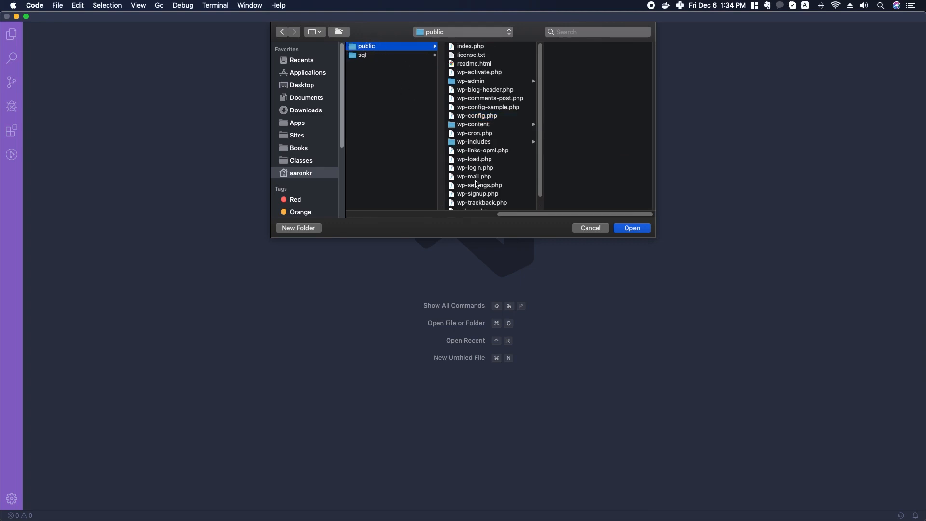
click(476, 125)
click(568, 56)
click(490, 68)
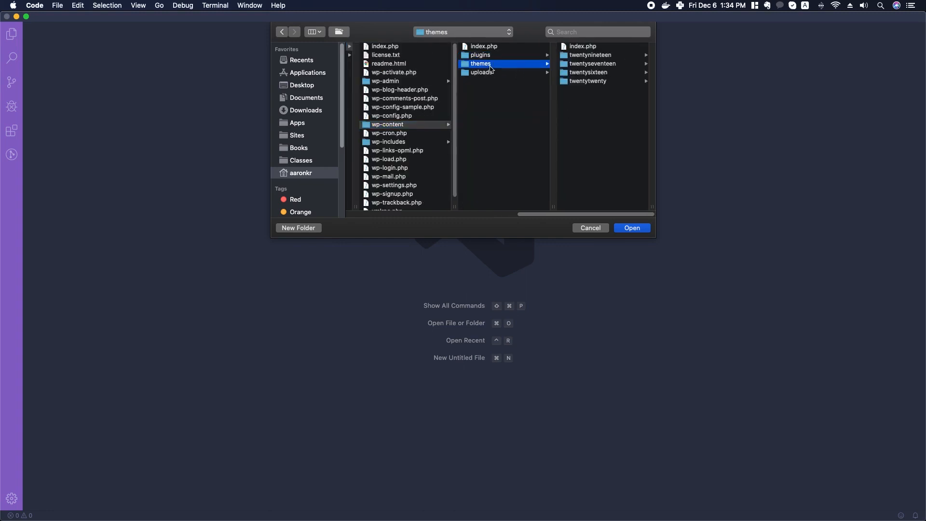
drag(578, 214, 515, 215)
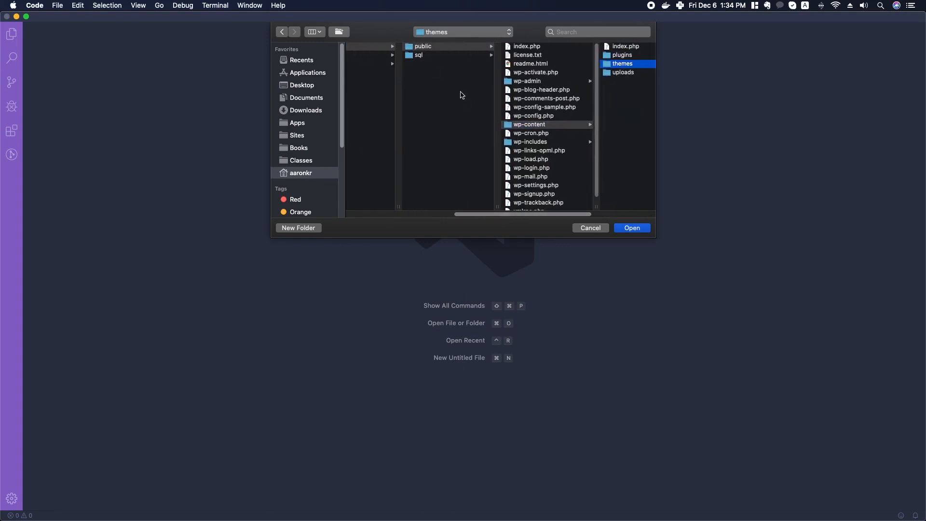
click(436, 48)
click(639, 230)
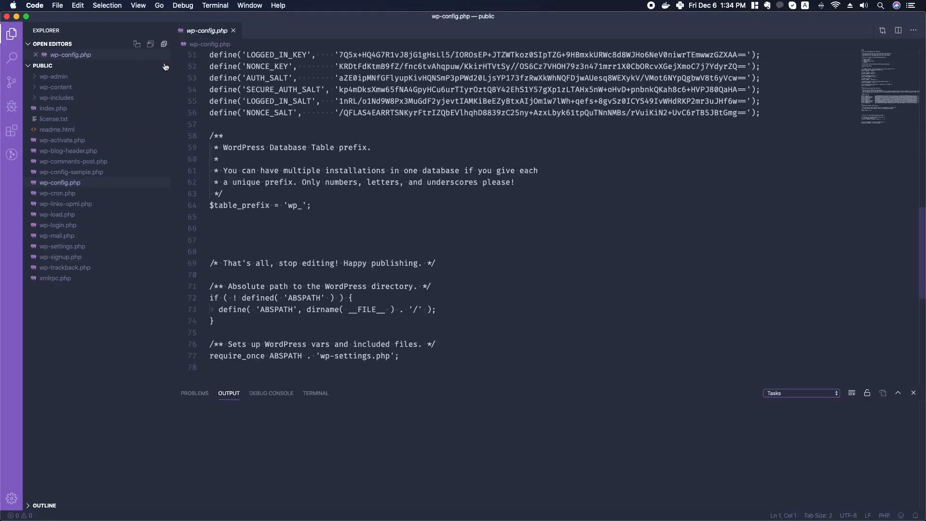
click(69, 184)
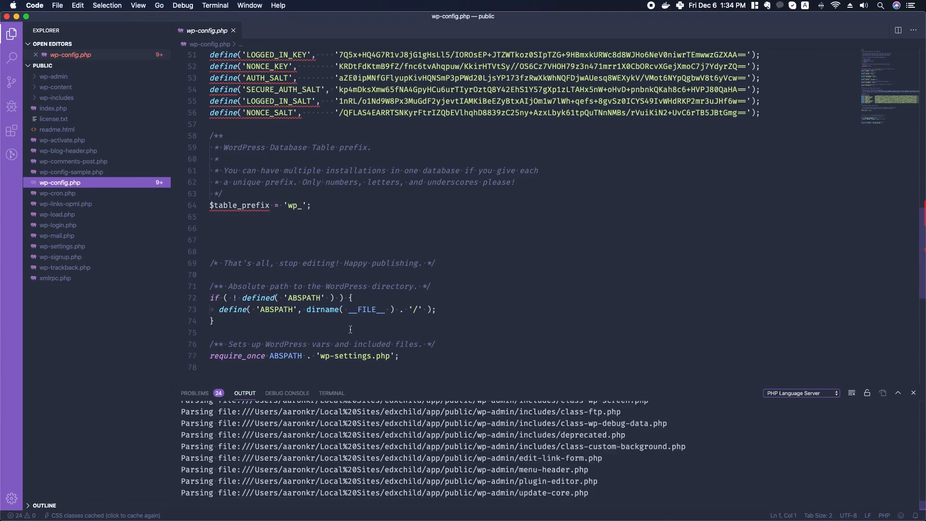
mouse_move(250, 205)
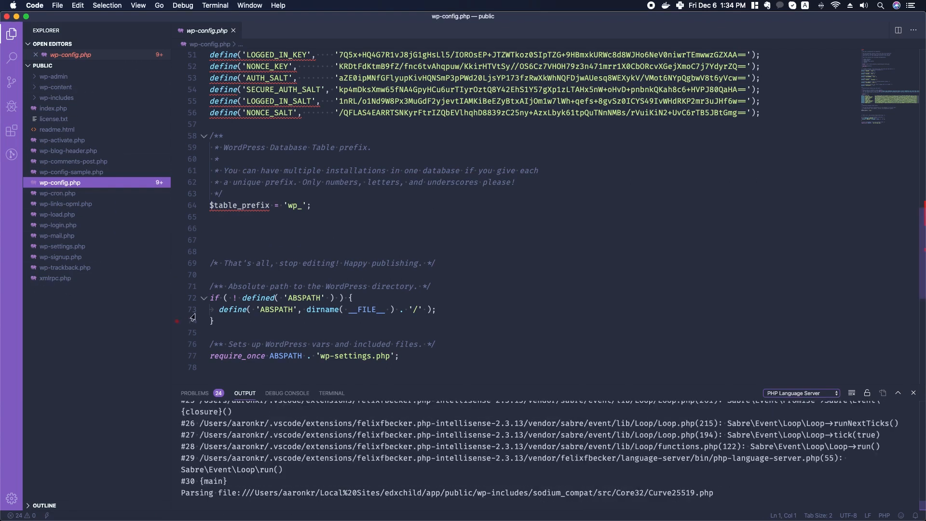
click(227, 234)
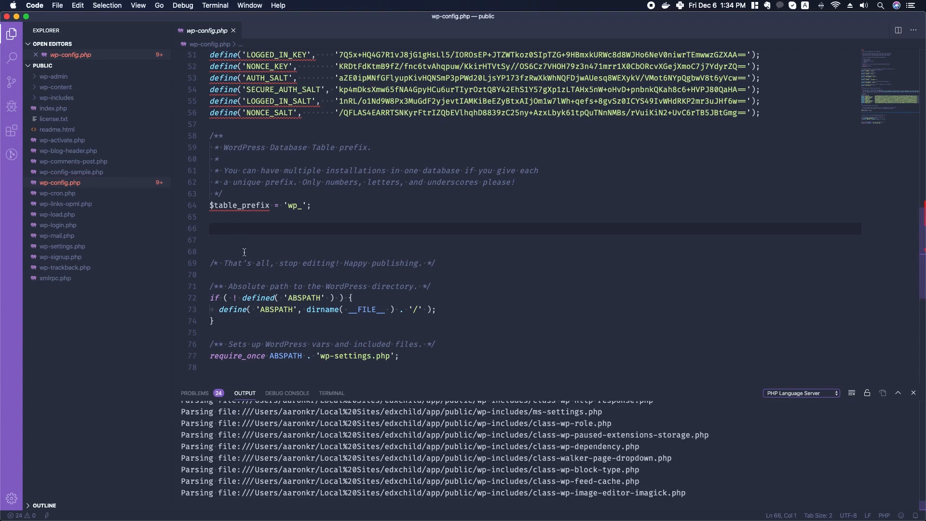
- Copy the guide's define( 'WP_DEBUG', true ); line and cycle through Local back to wp-config.php
key(super+Tab)
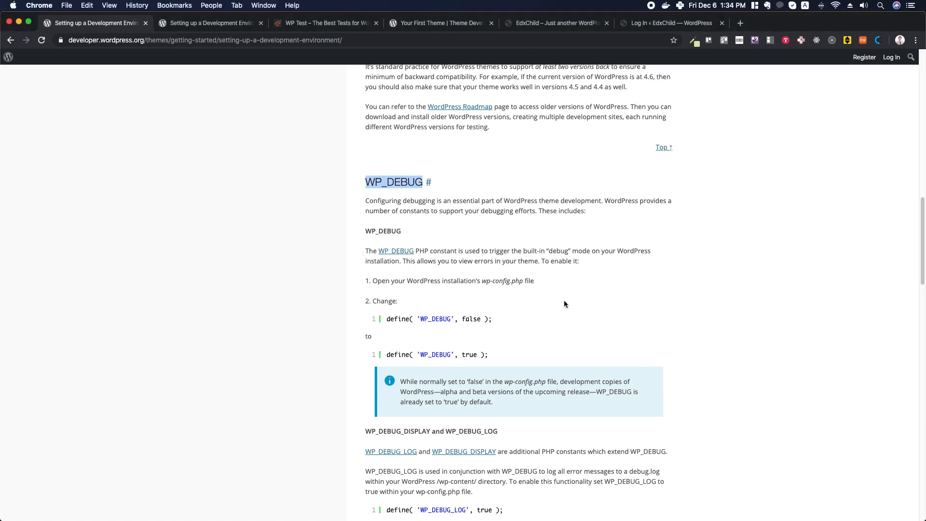
drag(387, 319, 493, 319)
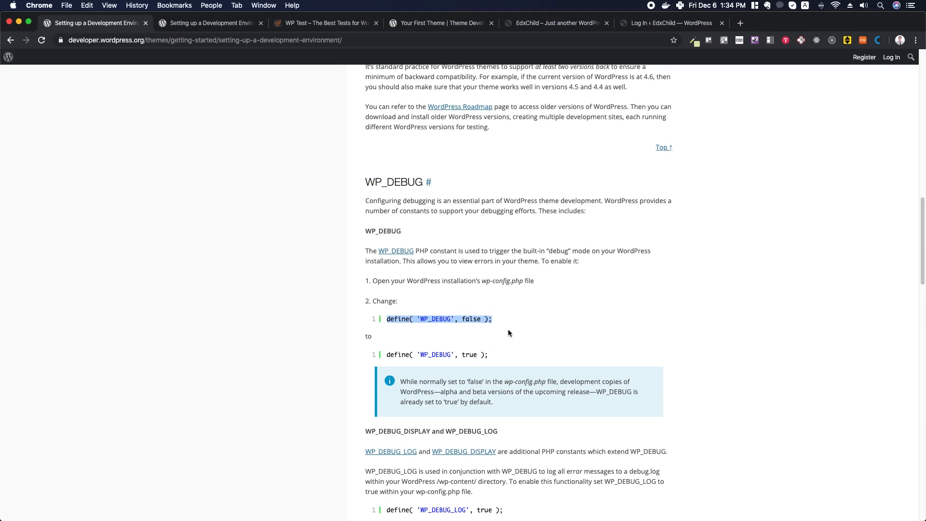
drag(389, 355, 488, 357)
key(super+c)
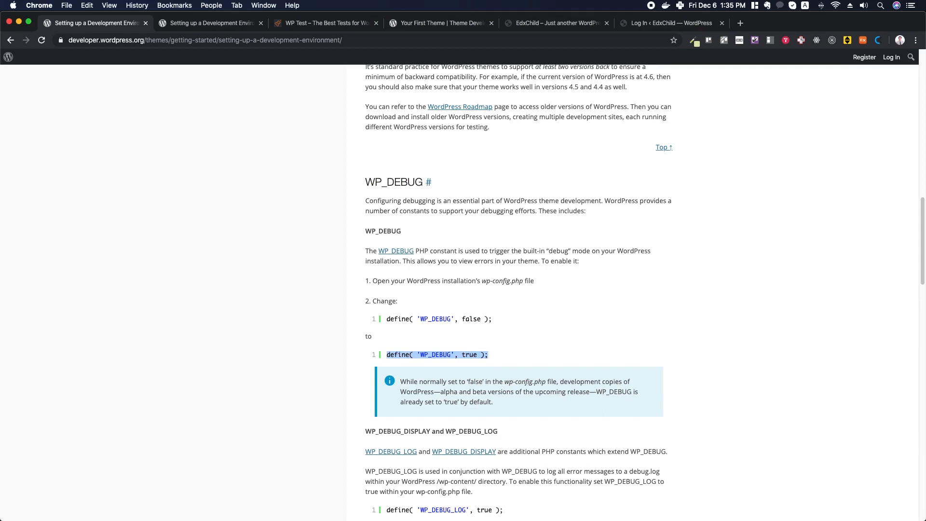
key(super+Tab)
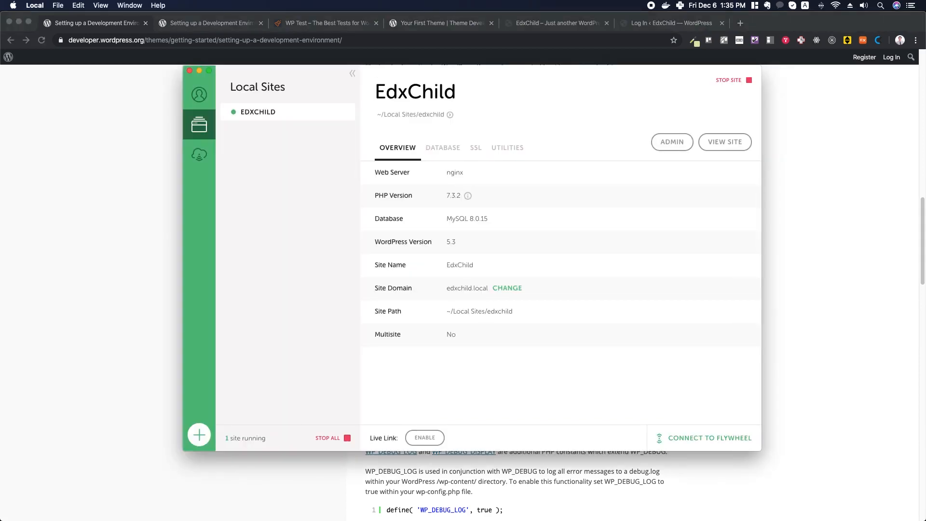
key(super+Tab)
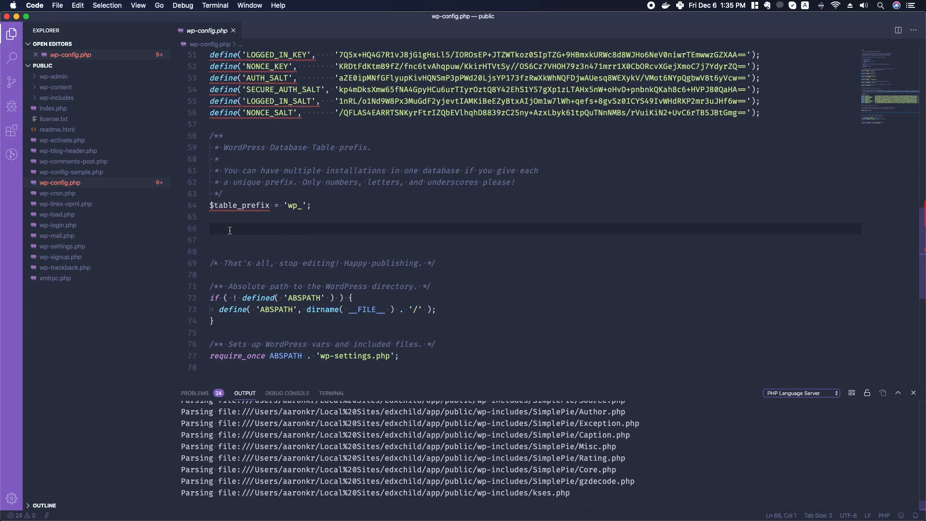
- Paste define( 'WP_DEBUG', true ); onto line 66 of wp-config.php with blank lines below
key(super+v)
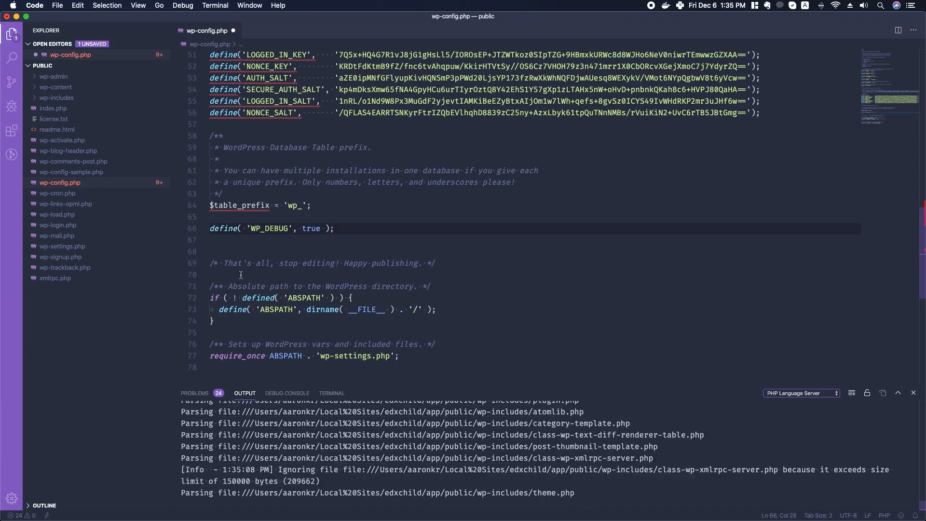
key(Return)
key(Return)
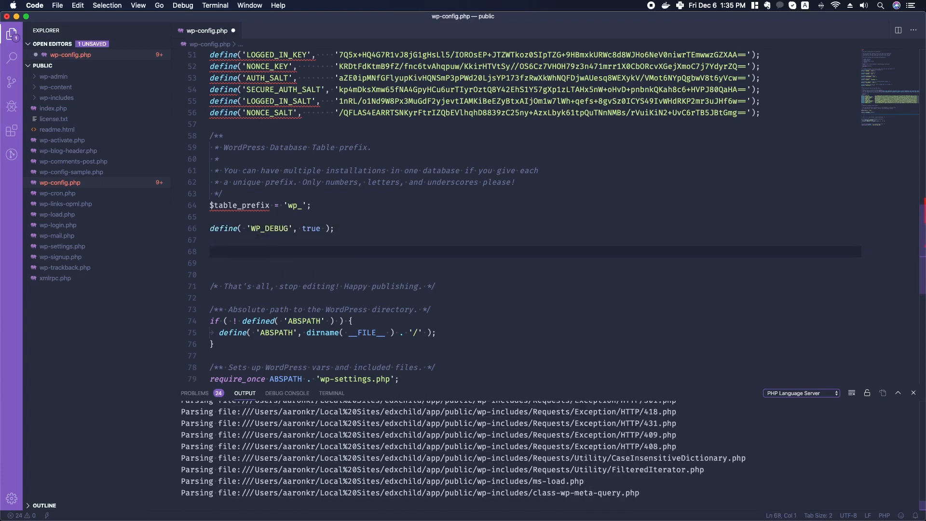
scroll(268, 203, up, 10)
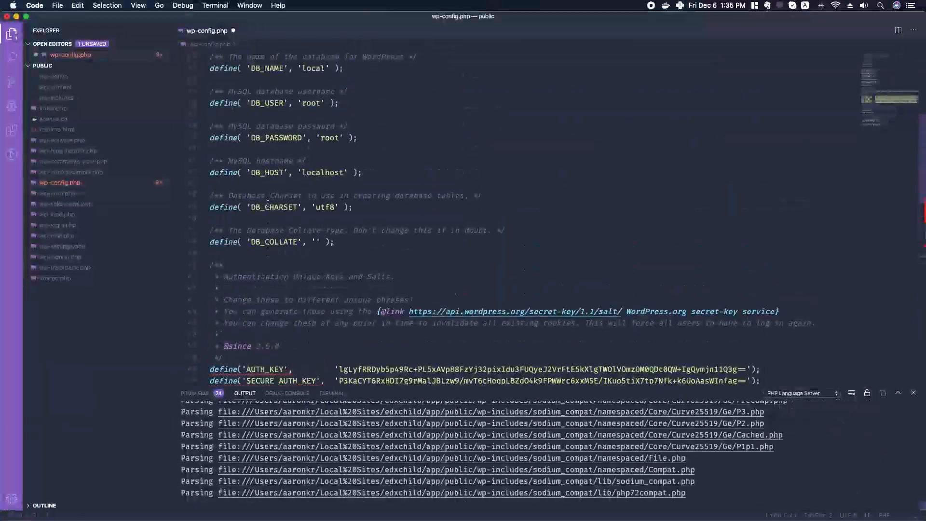
scroll(275, 193, down, 5)
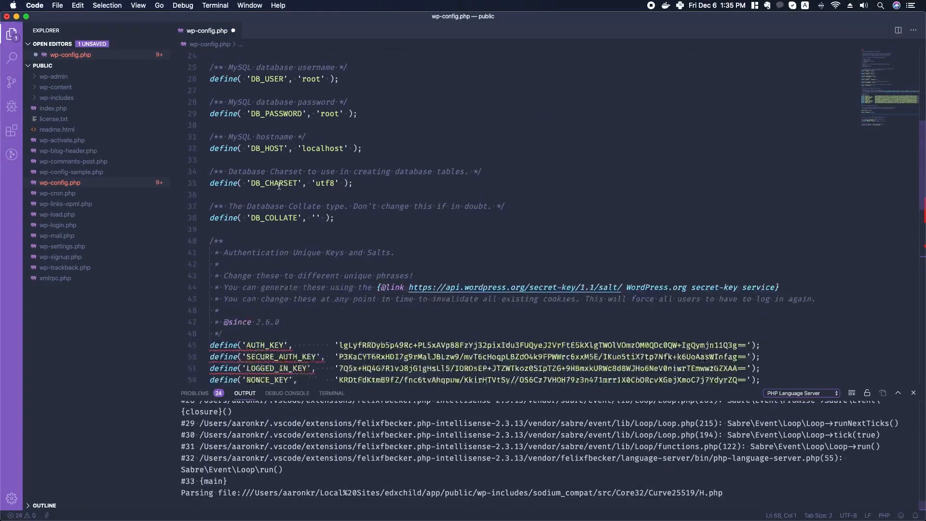
scroll(279, 186, down, 10)
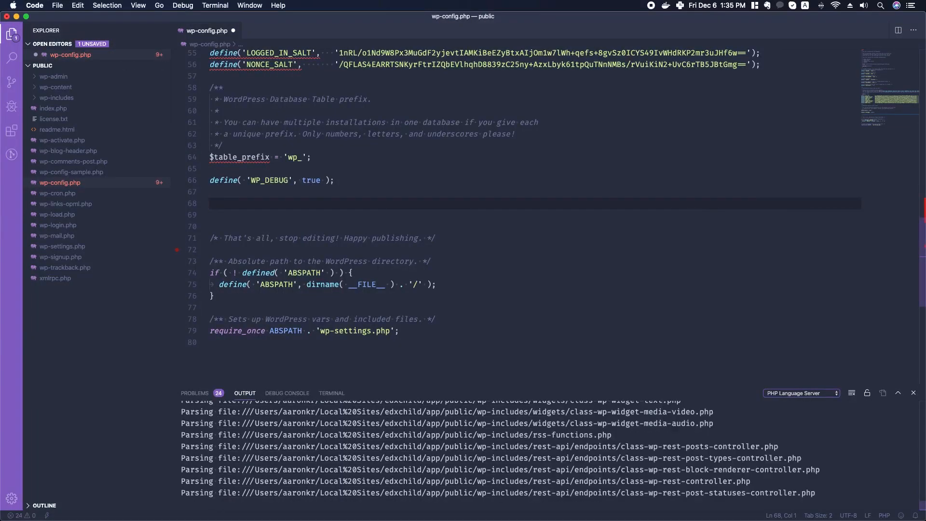
key(super+Tab)
- Read the handbook's WP_DEBUG_LOG explanation, noting debug.log is written to /wp-content/
scroll(437, 354, down, 5)
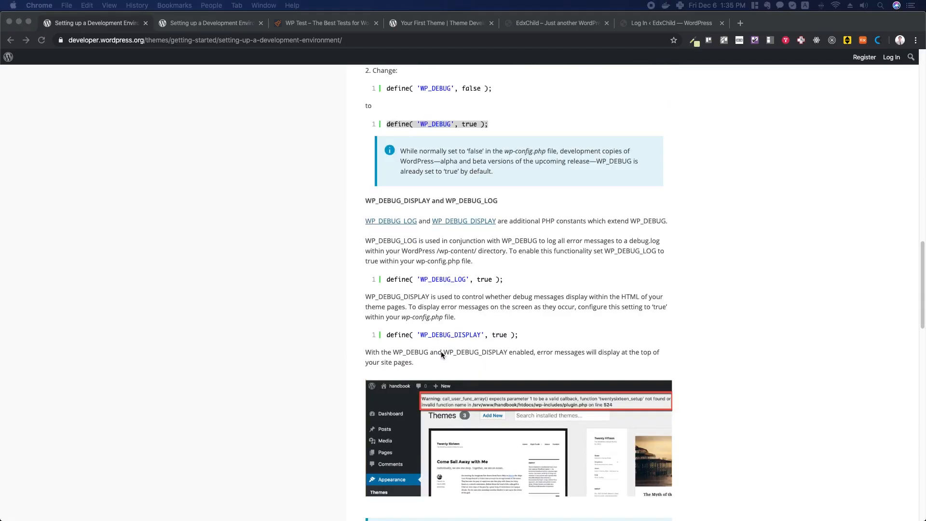
click(387, 279)
drag(387, 279, 503, 279)
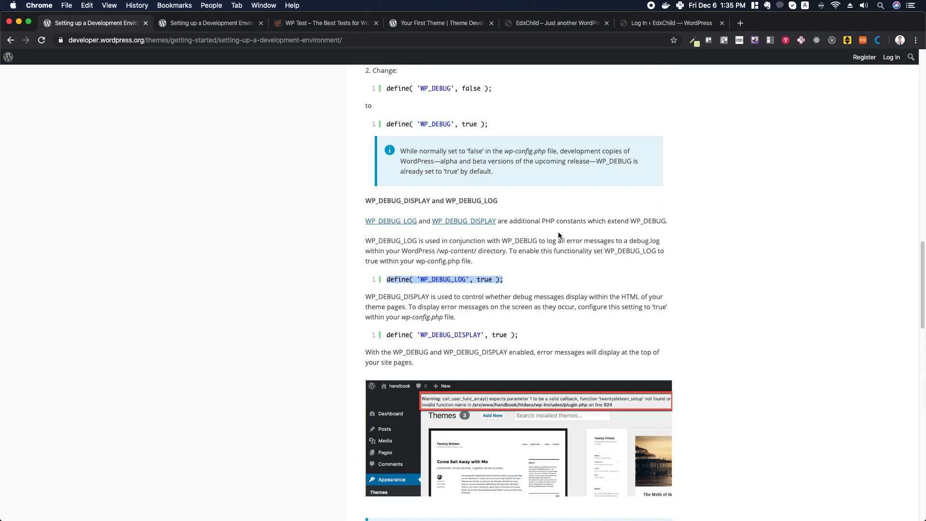
click(634, 240)
drag(629, 240, 660, 241)
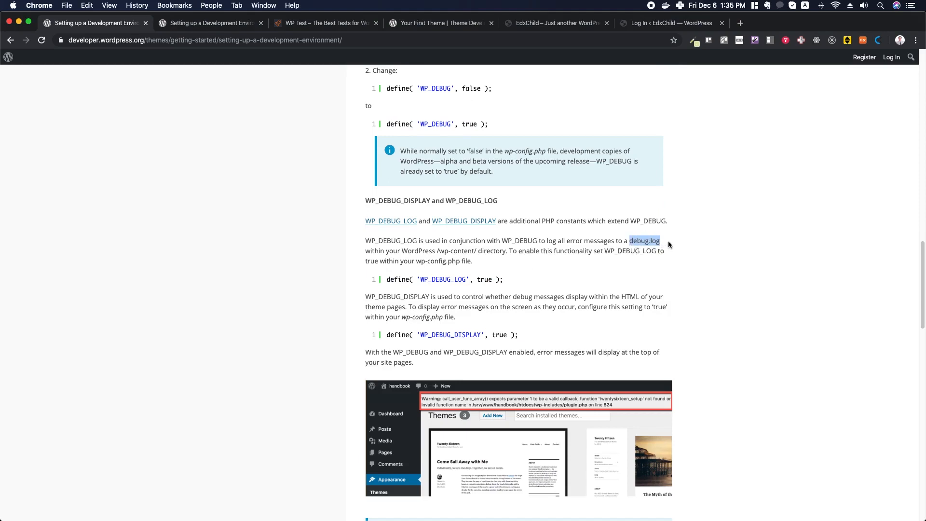
drag(438, 251, 478, 251)
click(530, 288)
- Copy define( 'WP_DEBUG_LOG', true ); and paste it on line 68 of wp-config.php
drag(389, 278, 503, 281)
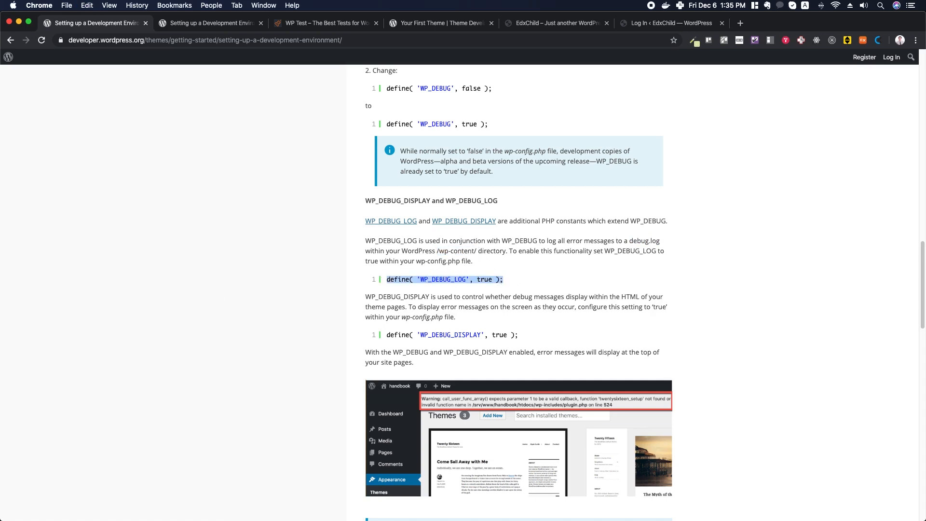
key(super+c)
key(super+Tab)
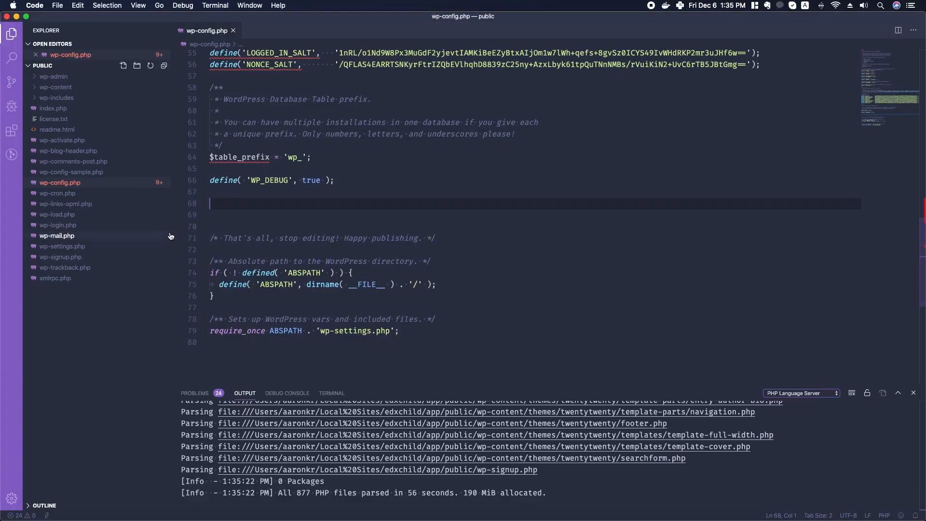
key(super+v)
key(Return)
key(Return)
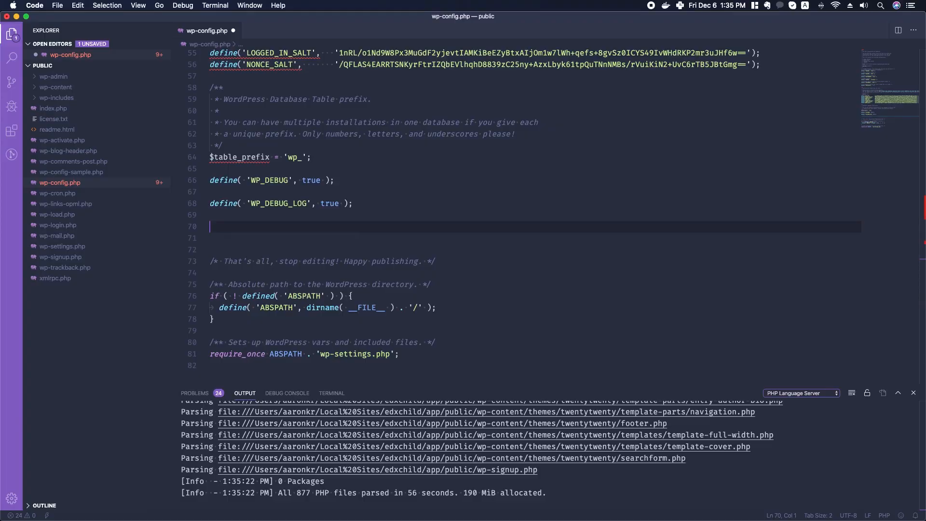
key(super+Tab)
scroll(521, 347, down, 2)
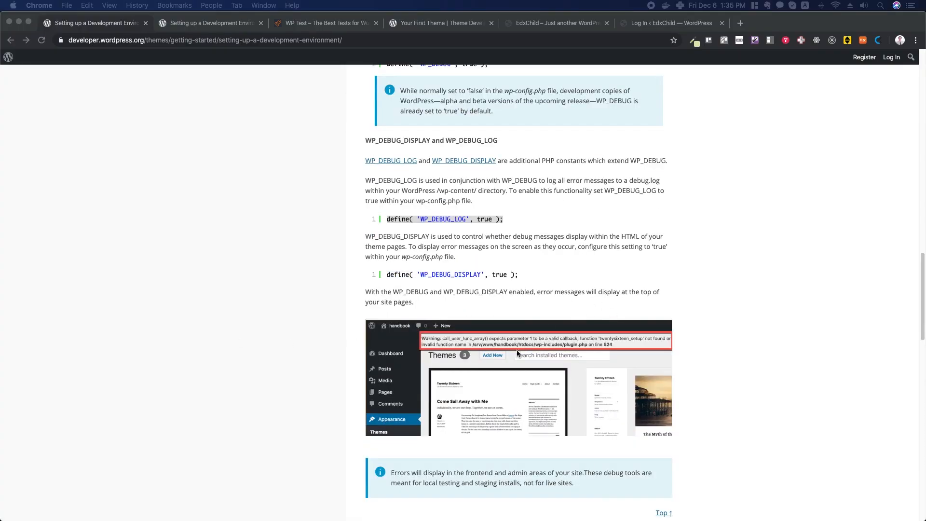
- Select the define( 'WP_DEBUG_DISPLAY', true ); line and carry it back to wp-config.php
click(577, 261)
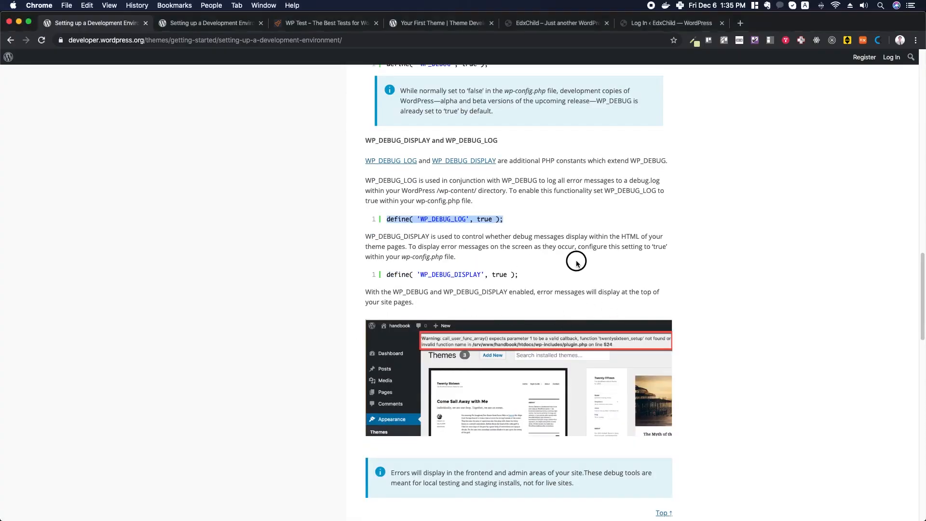
drag(386, 277, 521, 277)
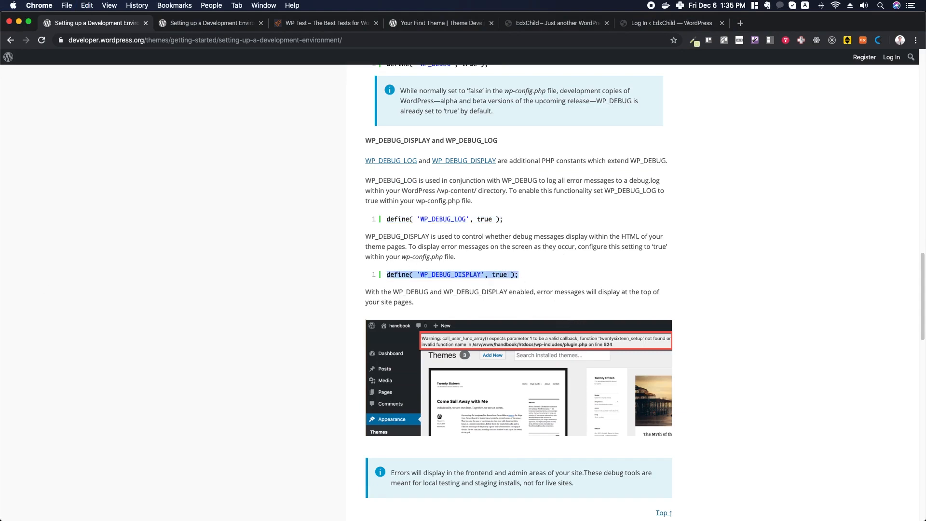
key(super+Tab)
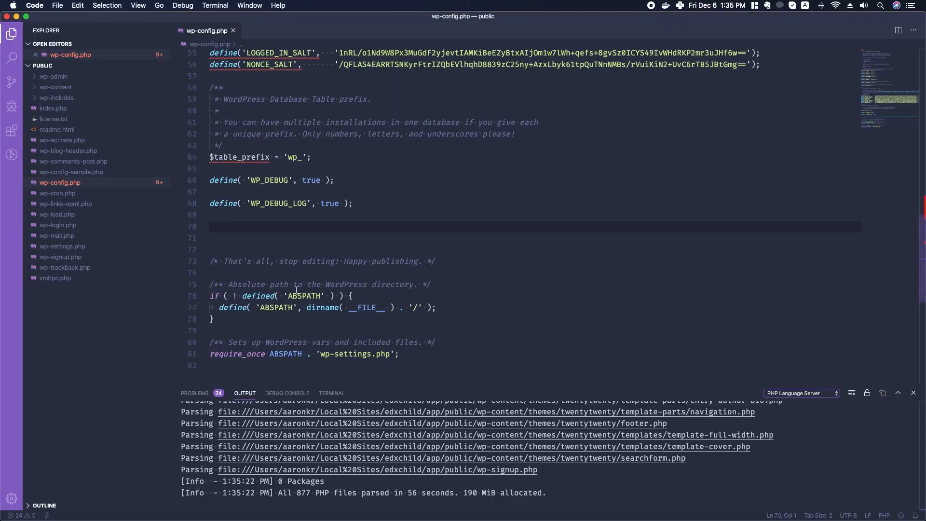
- Paste define( 'WP_DEBUG_DISPLAY', true ); on line 70, drop the extra blank line, and save
key(super+v)
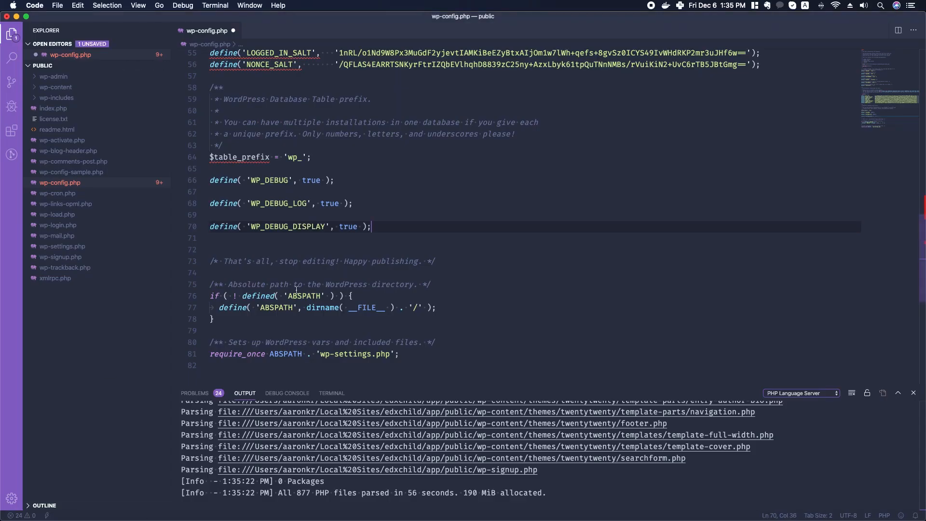
key(Delete)
key(super+s)
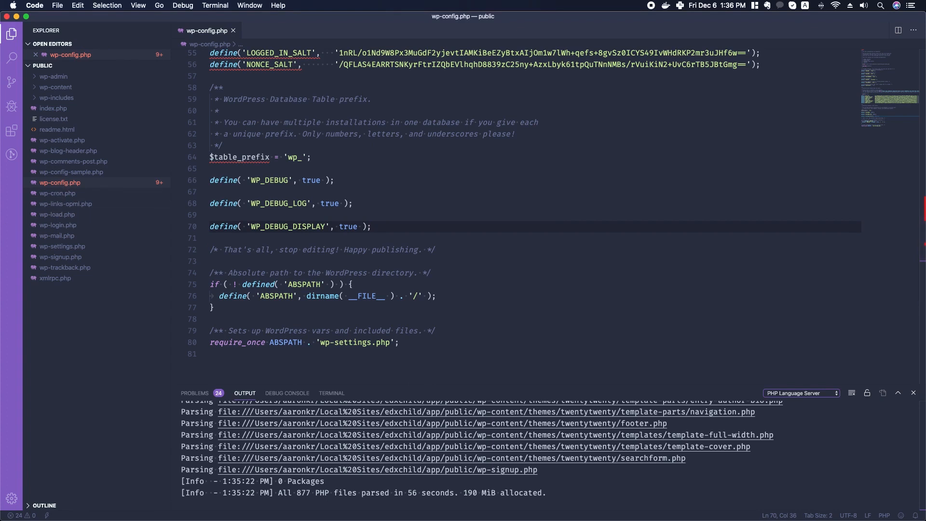
- Scroll the handbook to Test Data, highlighting the WordPress.com Theme Unit Test Data heading
key(super+Tab)
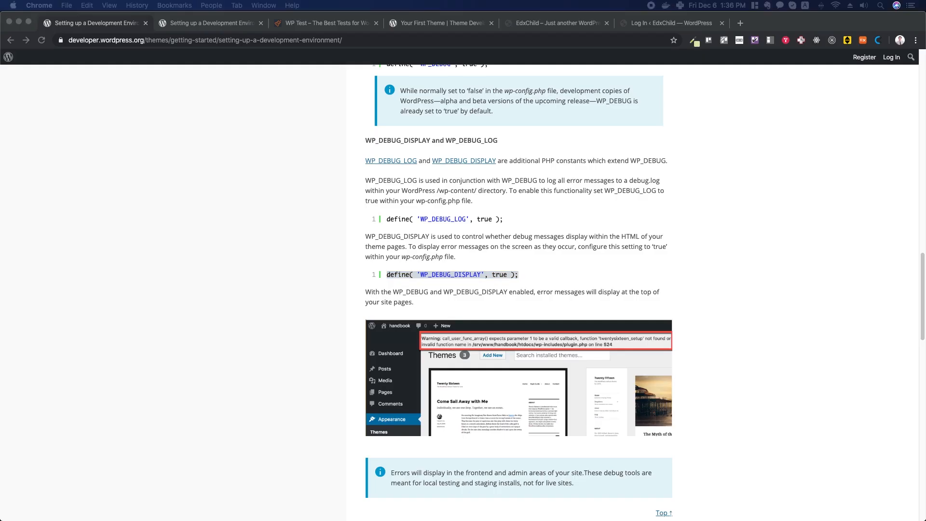
scroll(505, 214, down, 3)
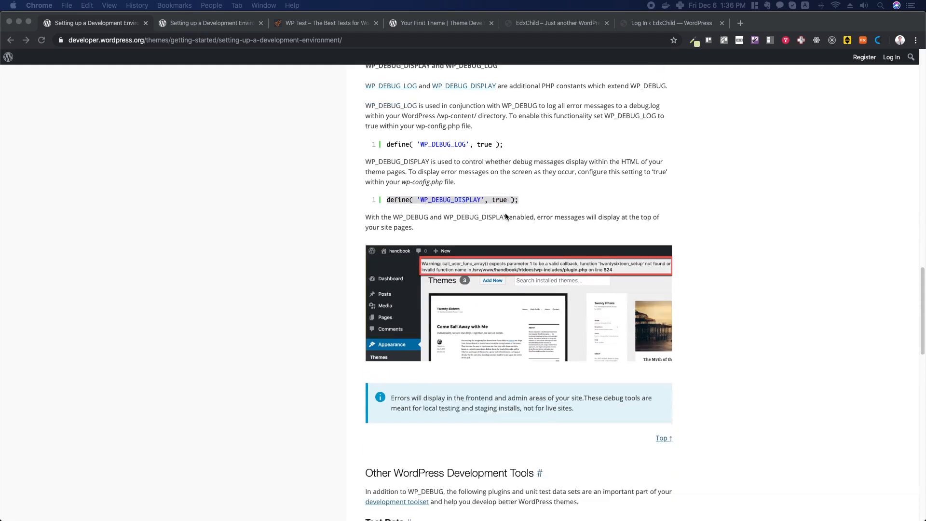
scroll(505, 217, down, 10)
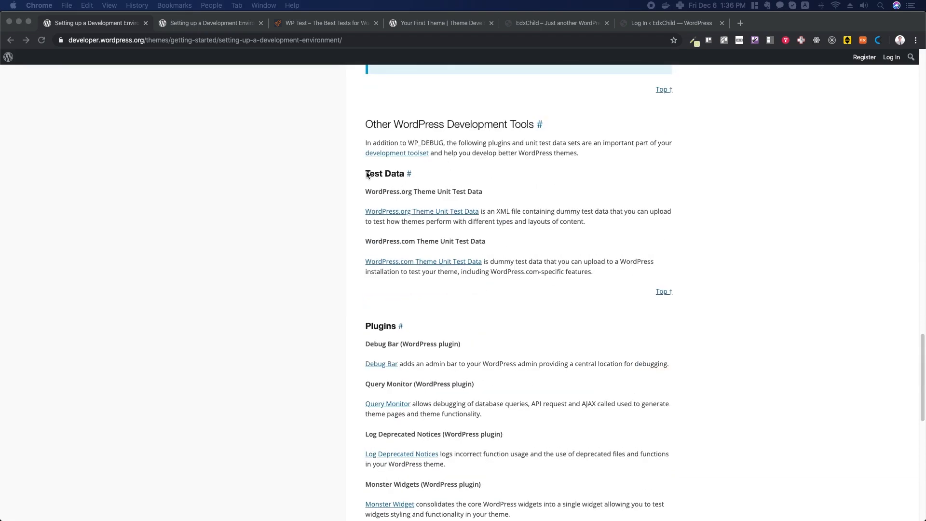
click(368, 175)
drag(367, 173, 414, 191)
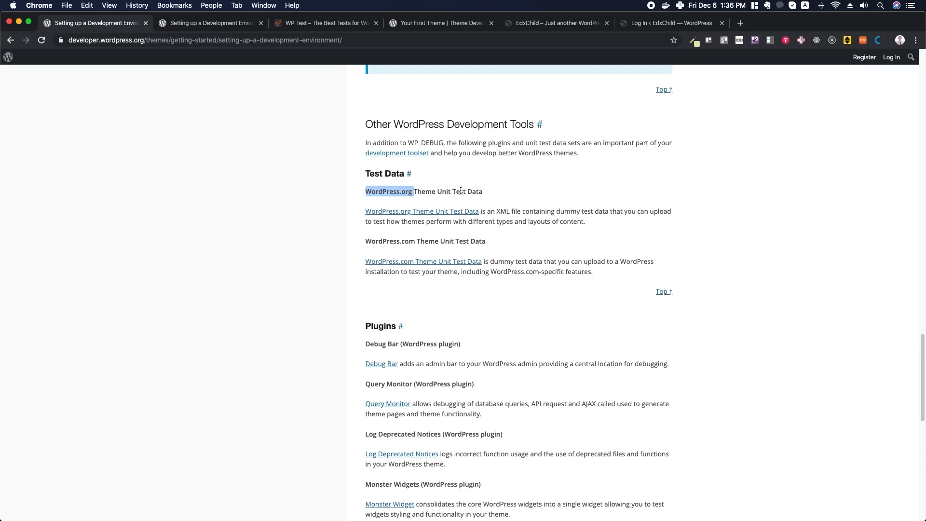
drag(366, 241, 487, 245)
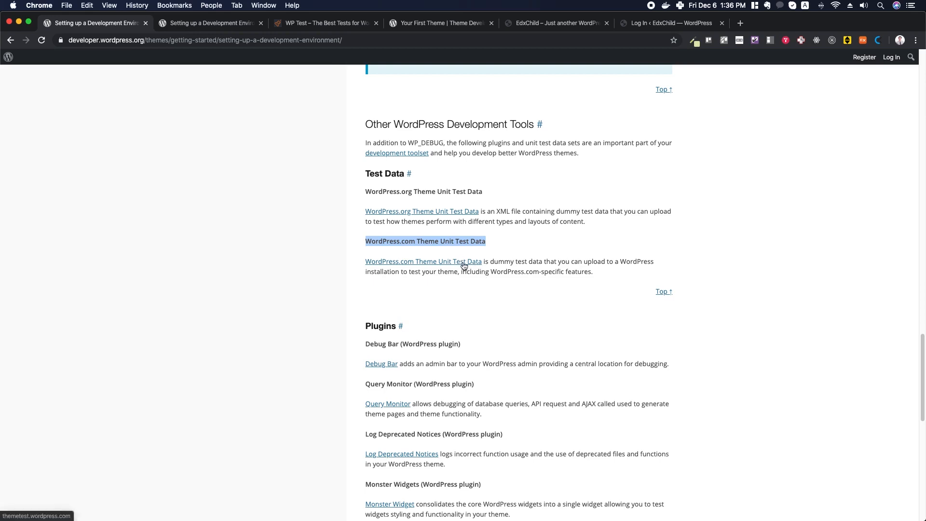
- Open the Codex Theme Unit Test page in a new tab and save its themeunittestdata.wordpress.xml link
right_click(433, 215)
click(454, 220)
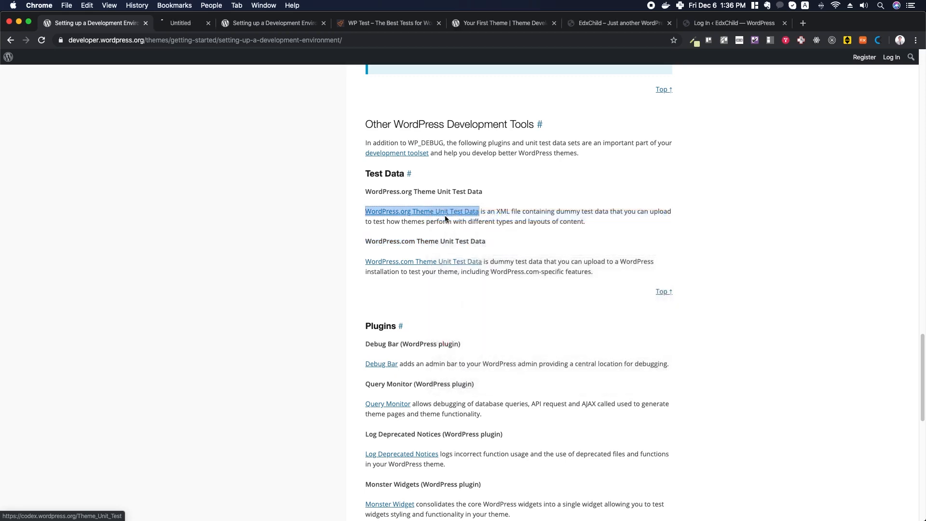
click(206, 23)
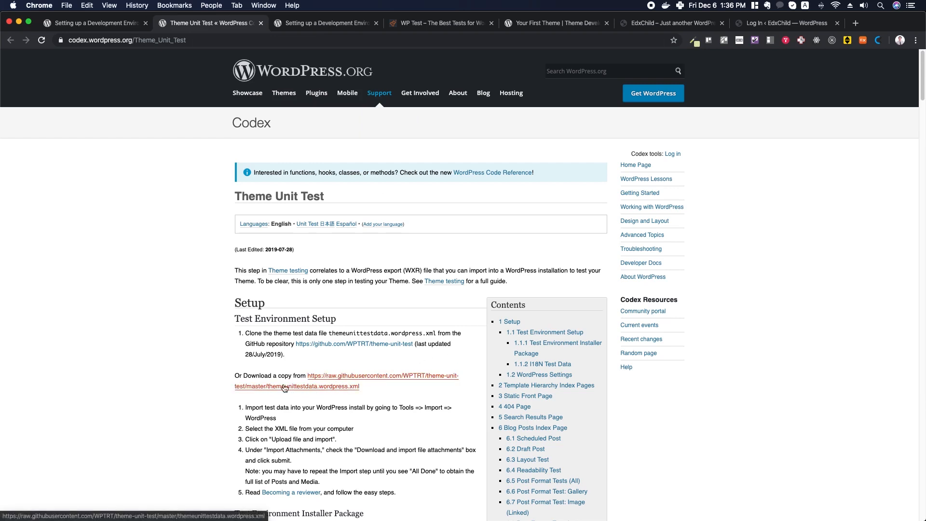
click(338, 379)
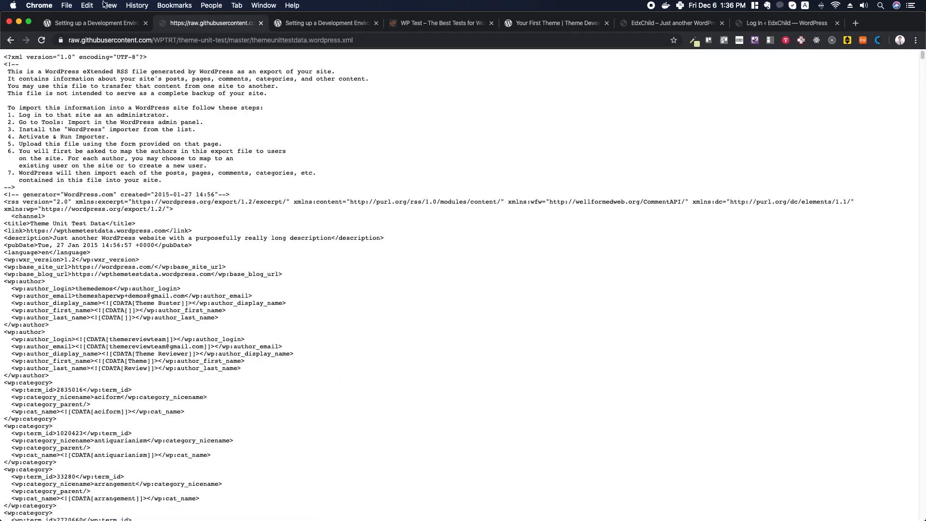
click(10, 41)
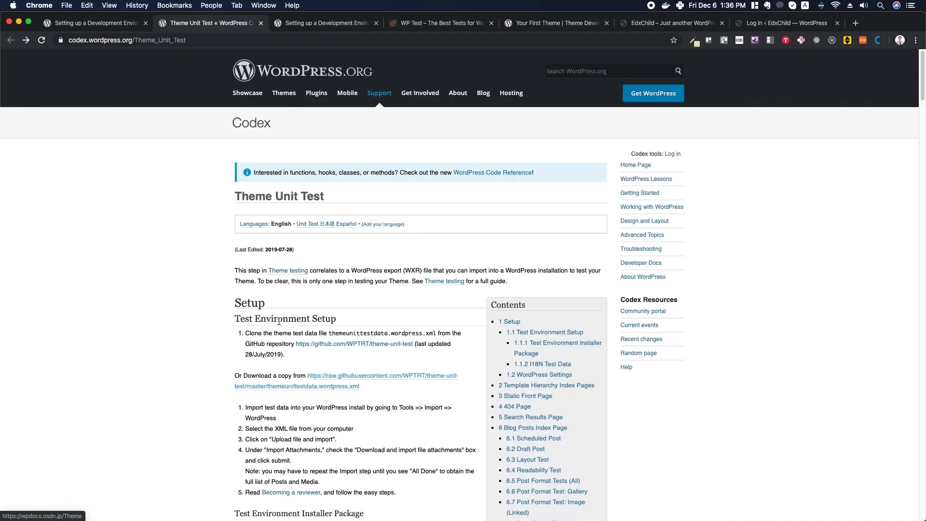
right_click(379, 378)
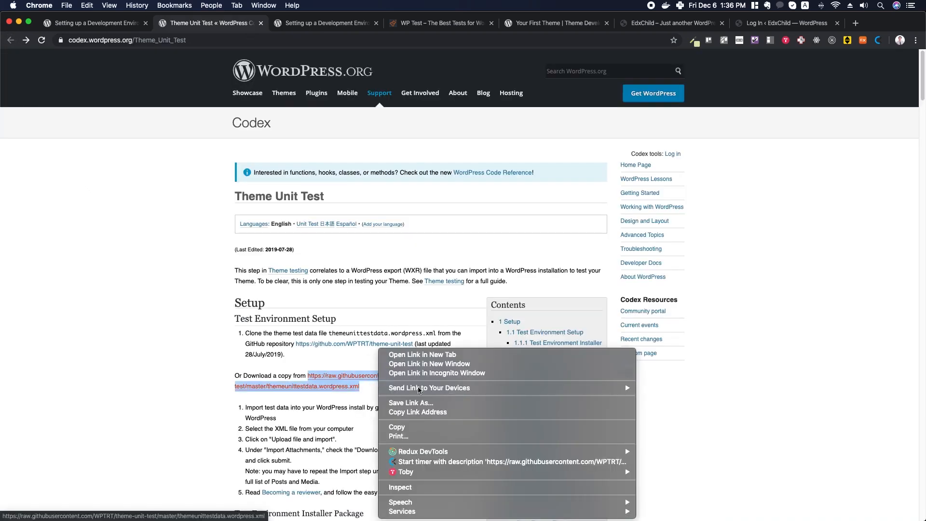
click(418, 412)
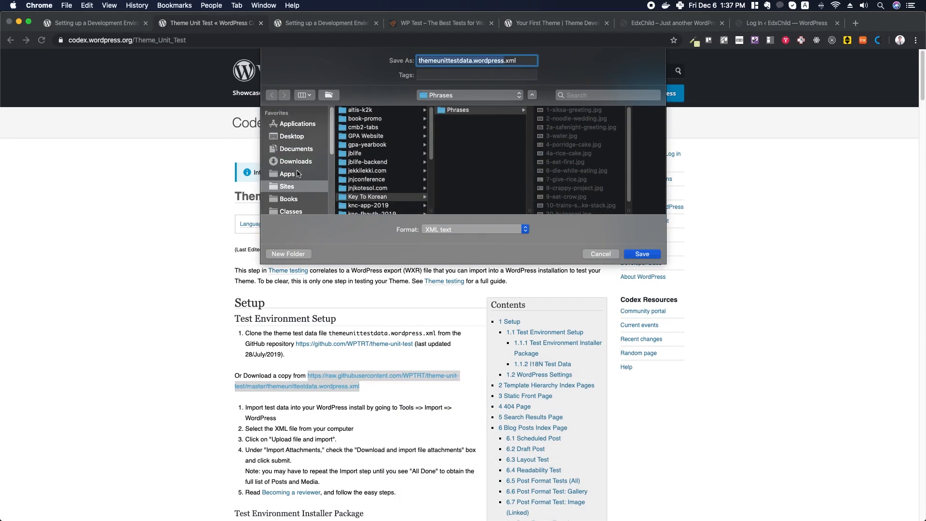
- Navigate from the home folder to Local Sites and save the theme unit test XML there
scroll(288, 180, down, 3)
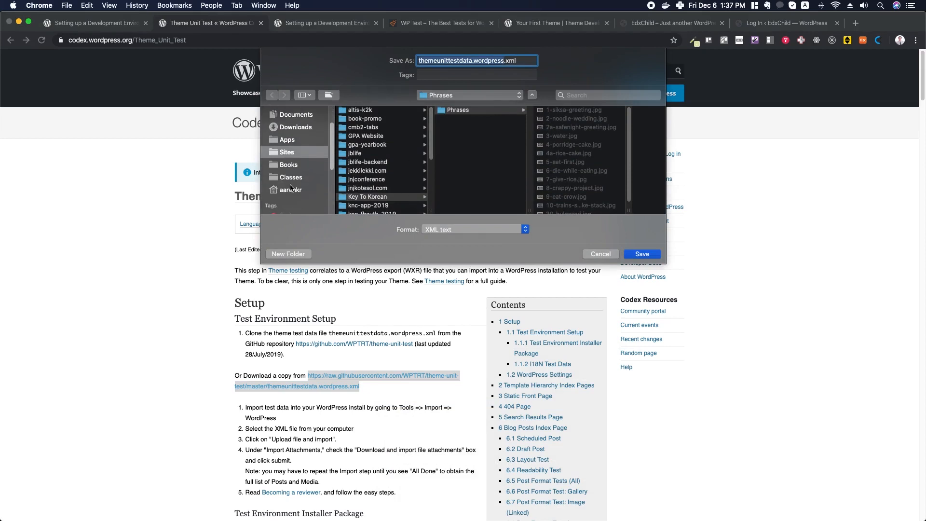
click(291, 190)
click(366, 144)
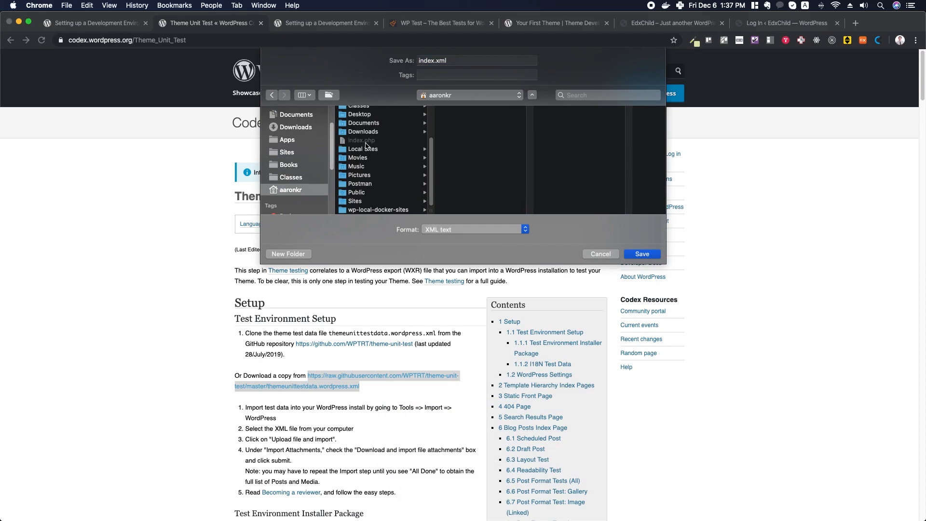
click(368, 150)
click(456, 111)
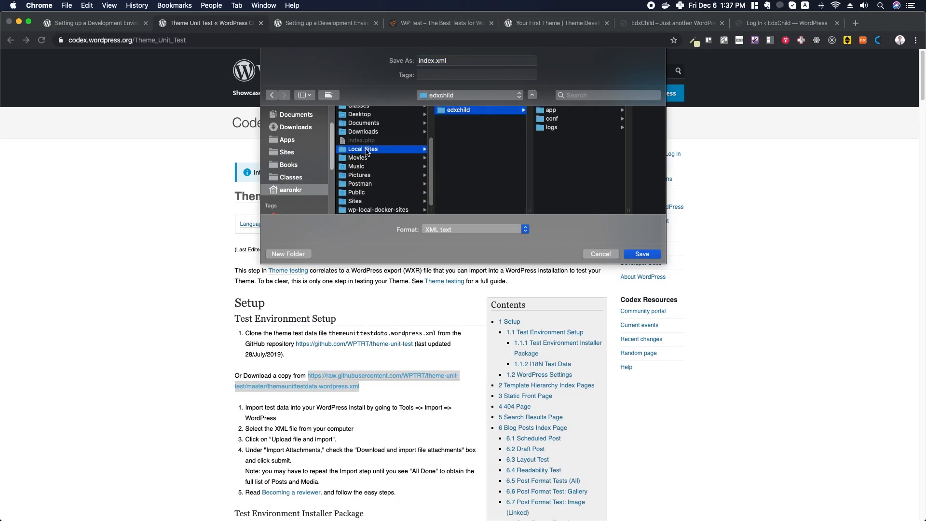
click(367, 152)
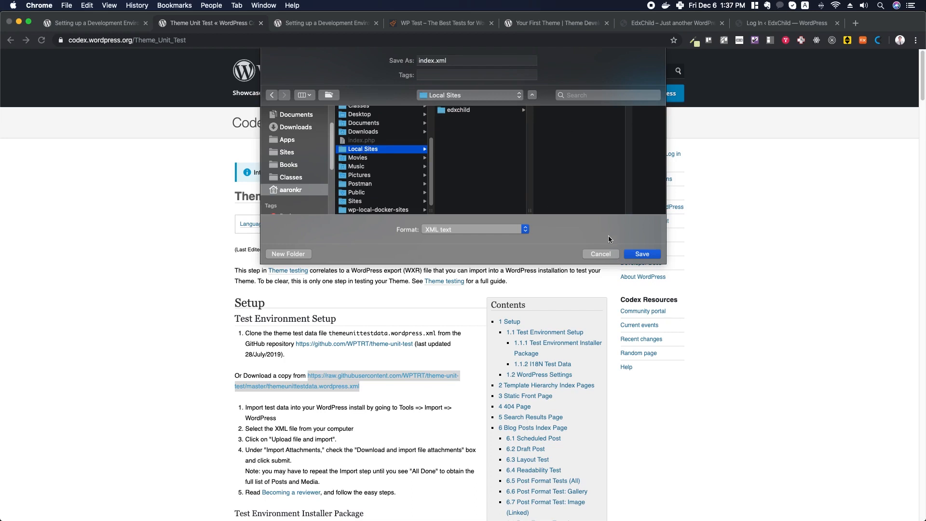
click(642, 254)
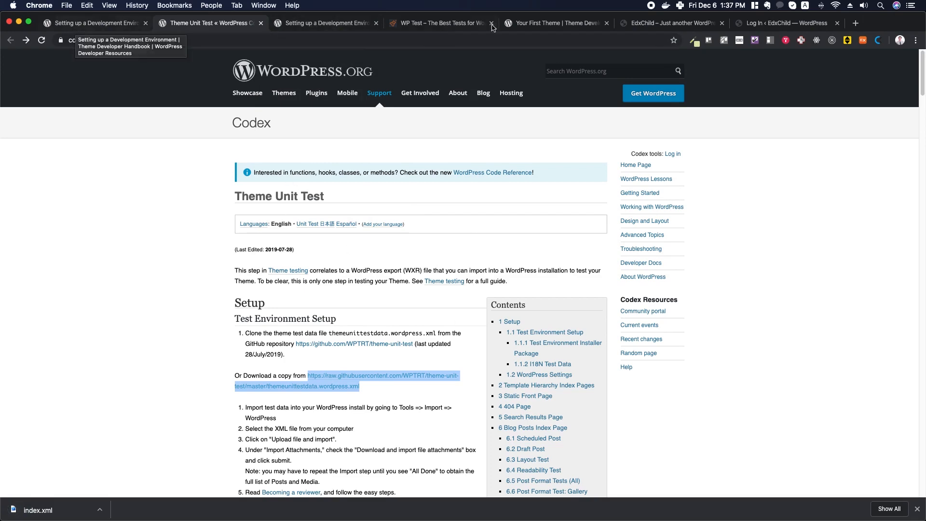
- From Local, open the EdxChild WordPress login page at edxchild.local and focus the Username field
key(super+Tab)
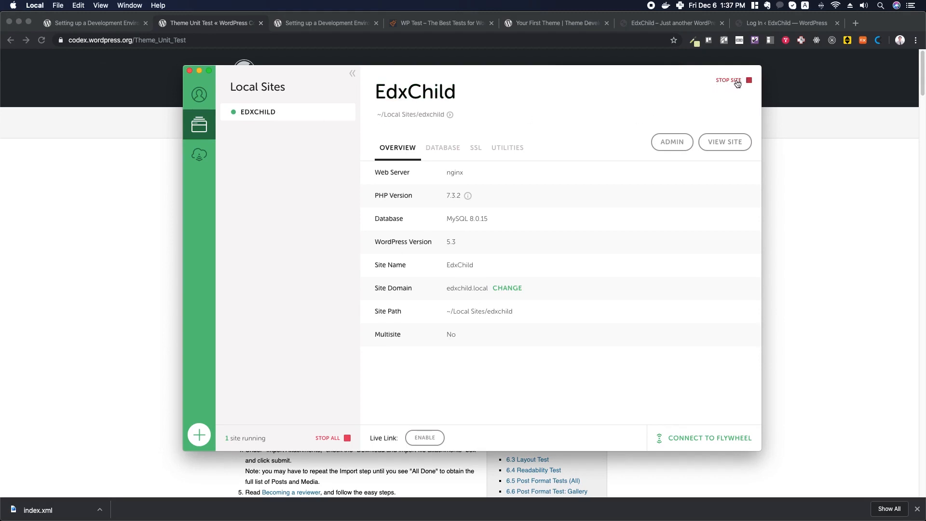
click(672, 144)
click(467, 210)
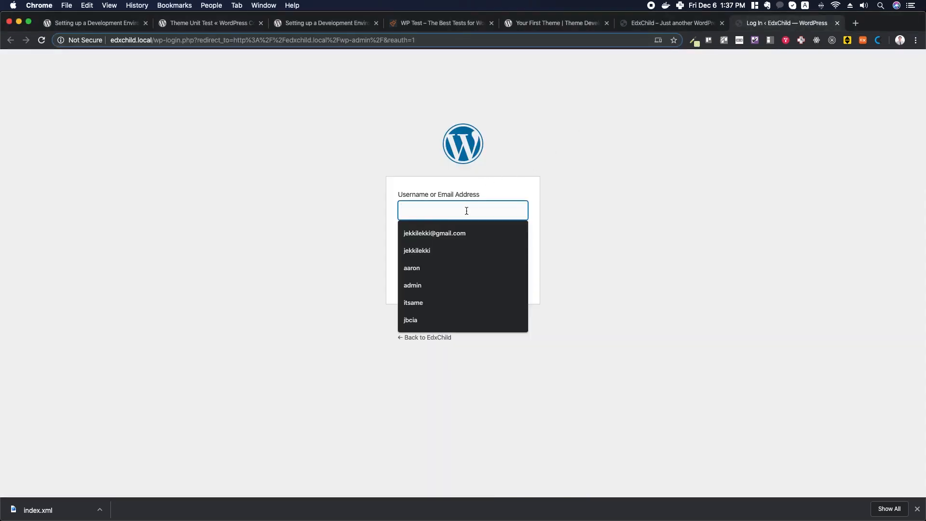
- Log in to WordPress admin with the administrator's username and password, declining to save the password
text(admin)
key(Tab)
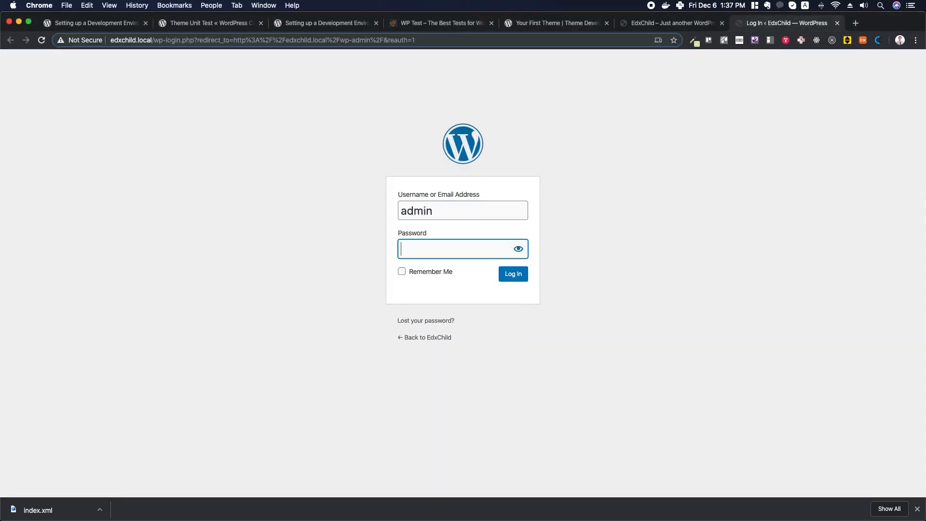
text(ad)
key(Return)
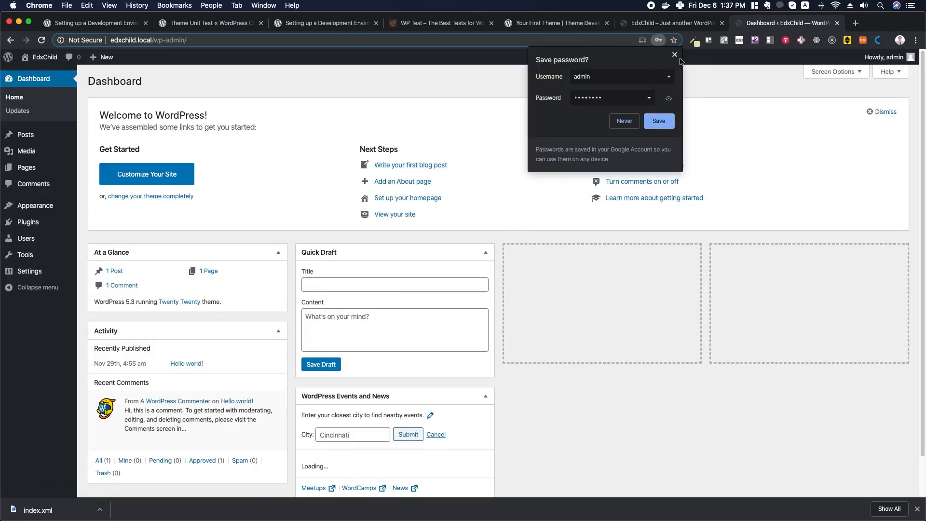
click(674, 58)
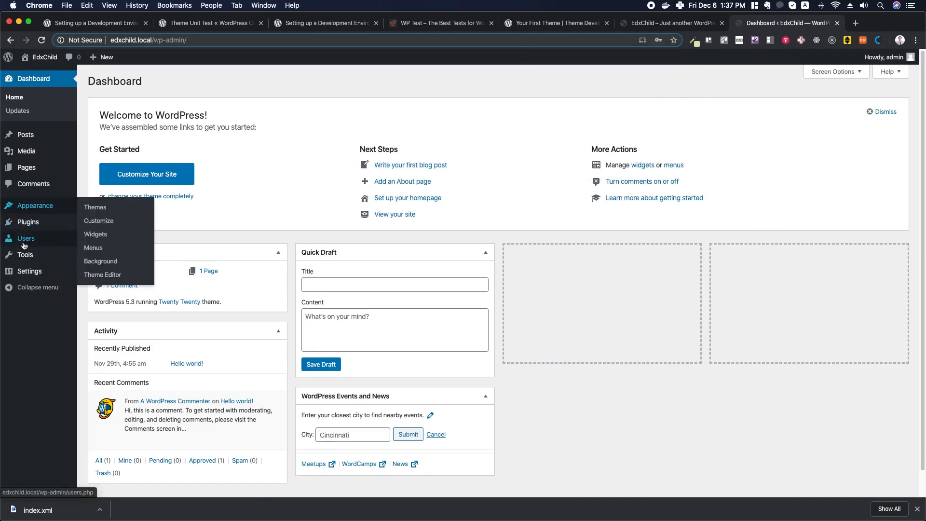
- Install the WordPress importer from Tools > Import and run it
mouse_move(24, 257)
click(91, 271)
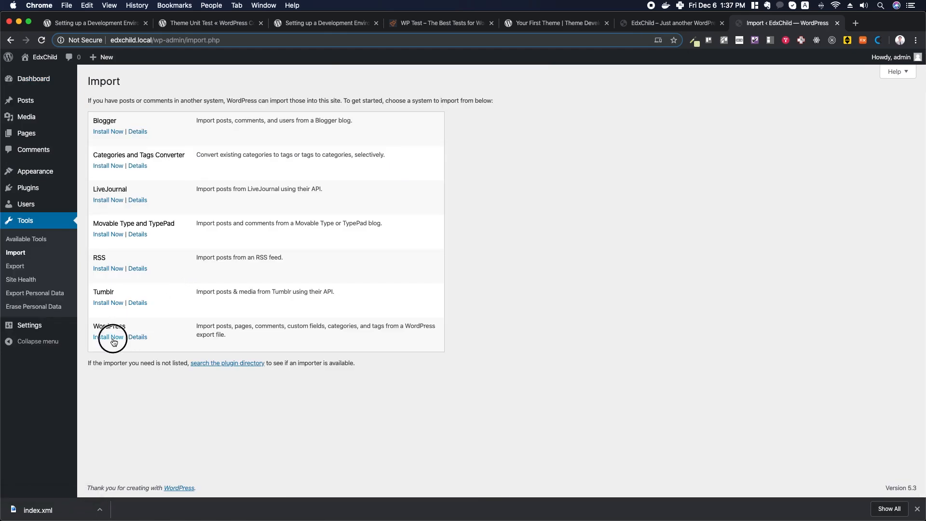
click(113, 339)
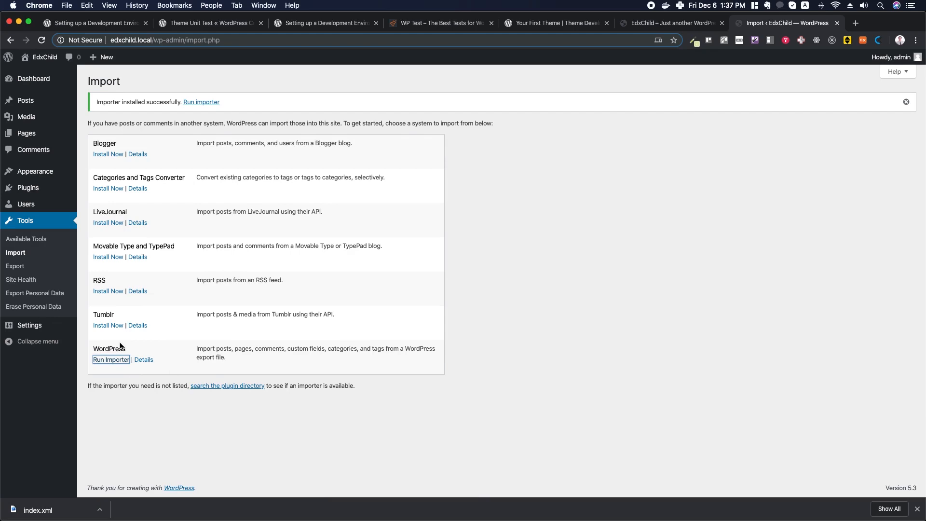
click(113, 364)
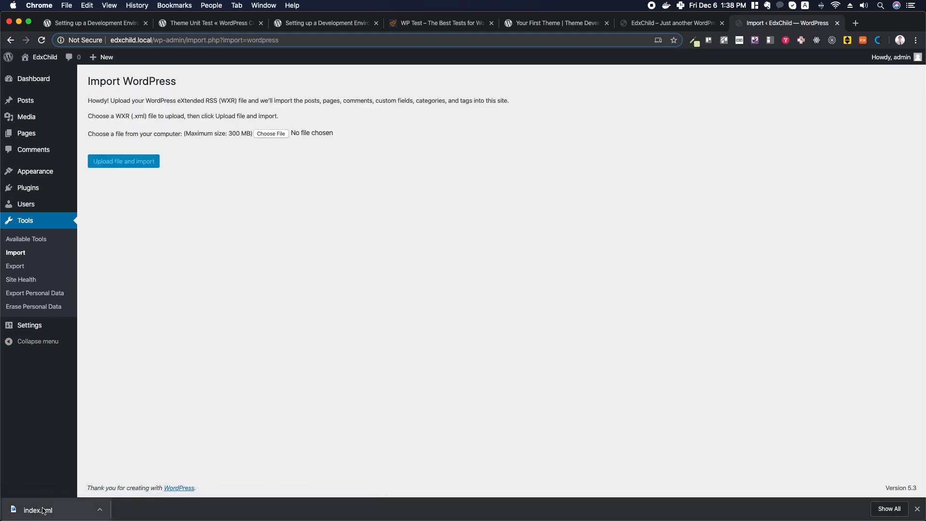
- Upload index.xml to the WordPress importer and submit it with file attachment downloads enabled
drag(37, 509, 273, 135)
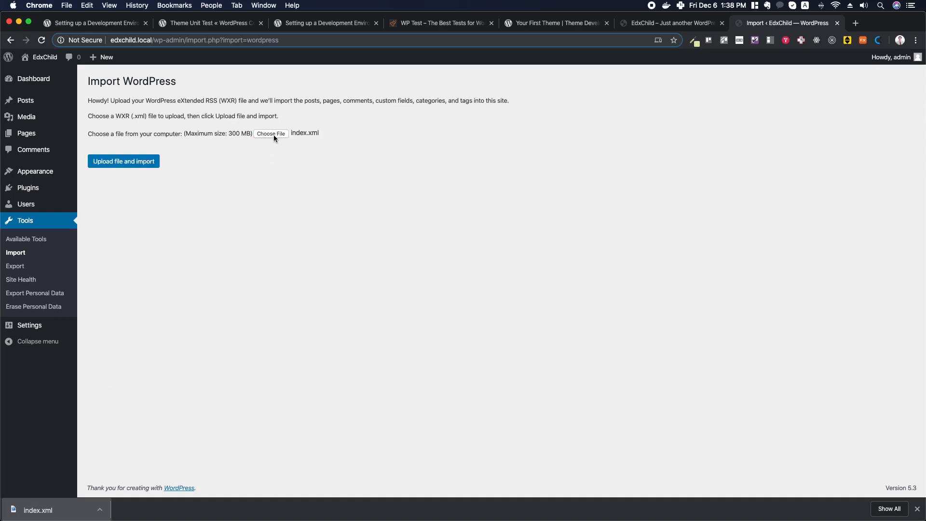
click(129, 161)
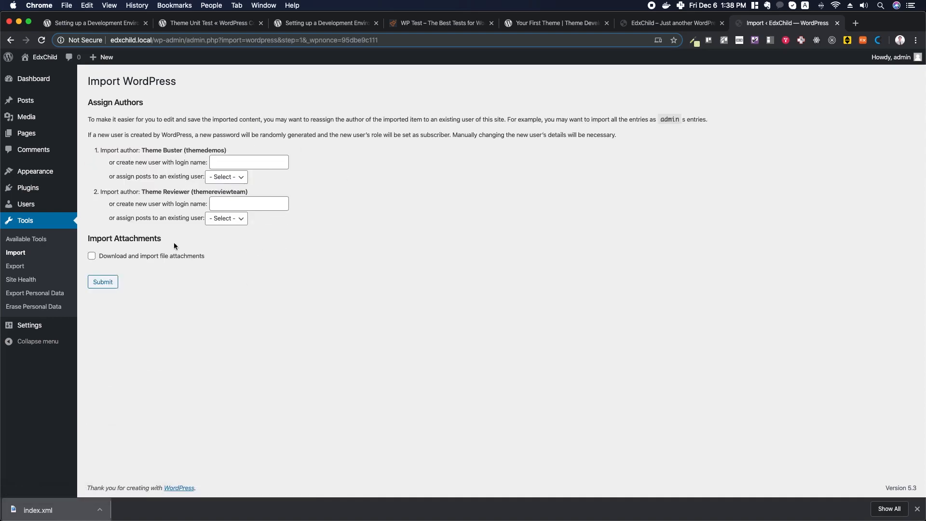
click(92, 256)
click(104, 284)
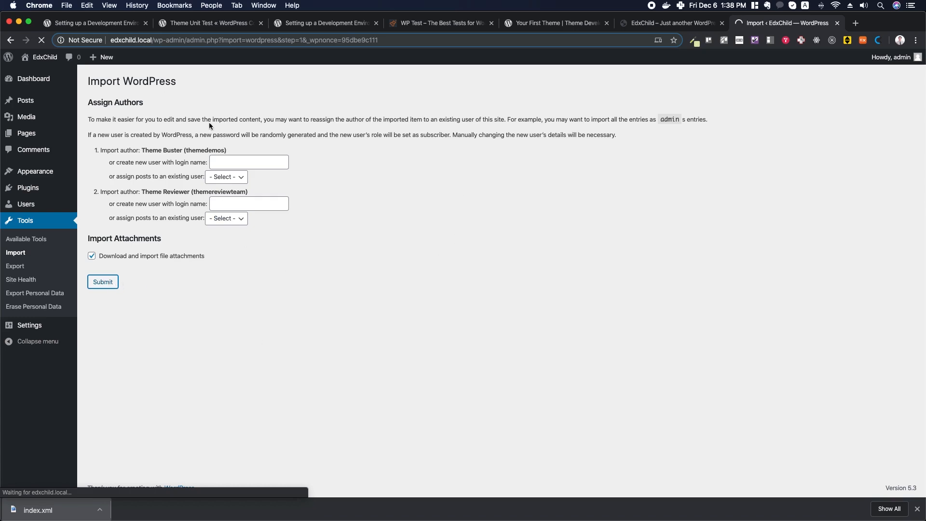
- Open the Developer plugin's wordpress.org page in a new tab from the handbook's Plugins list
click(95, 25)
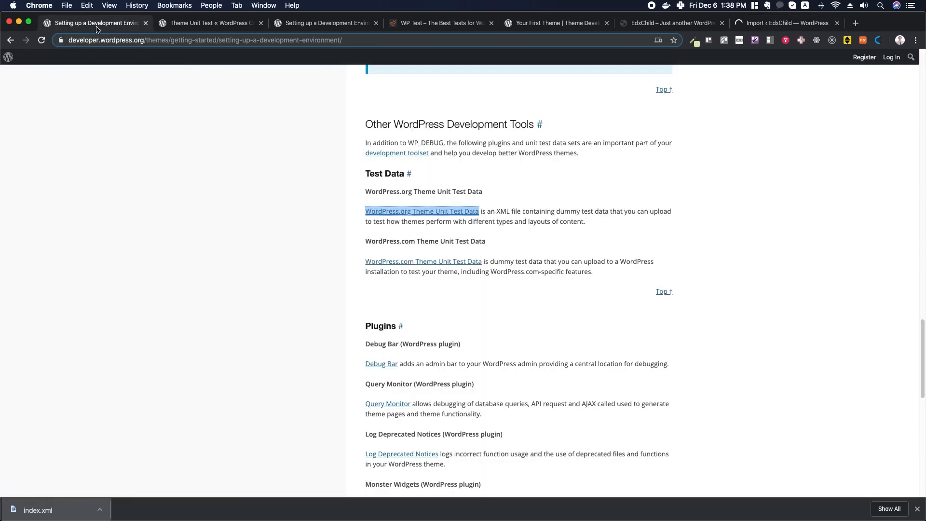
scroll(462, 178, down, 5)
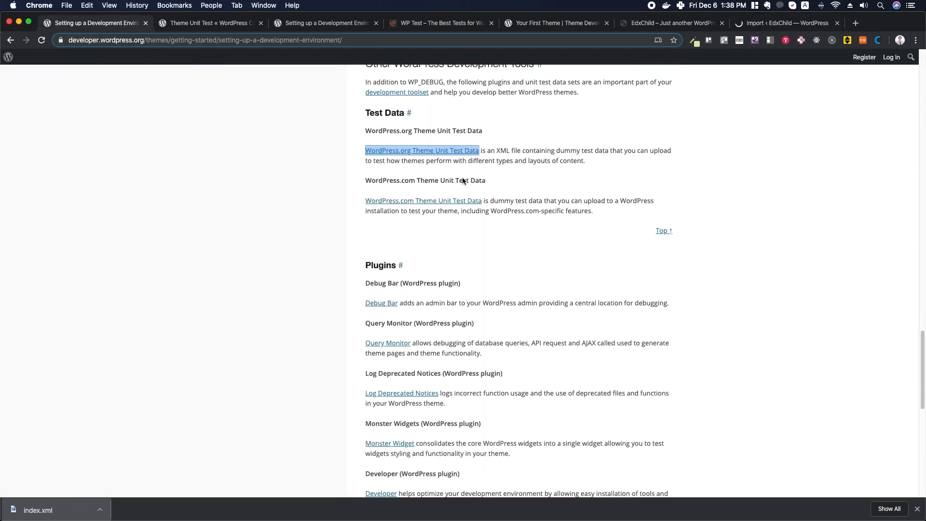
scroll(462, 179, up, 1)
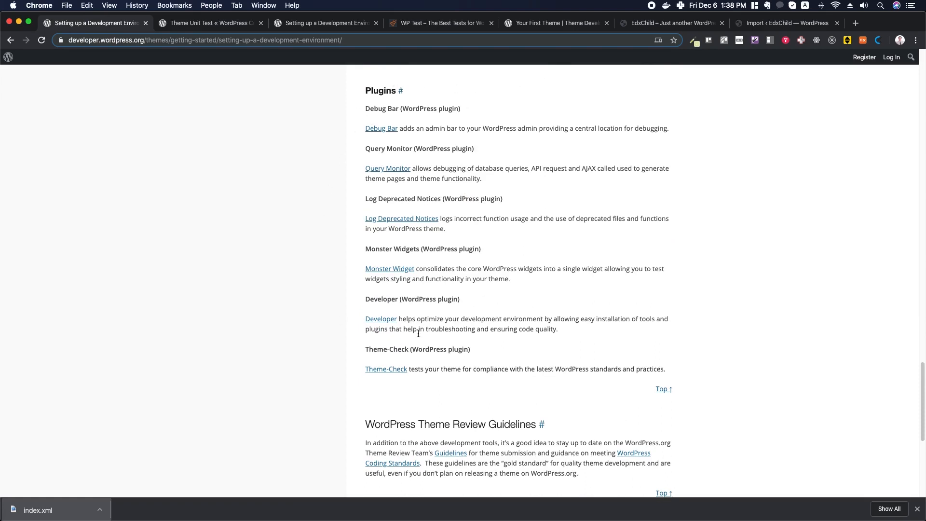
drag(368, 300, 397, 299)
drag(367, 149, 414, 149)
drag(366, 298, 399, 299)
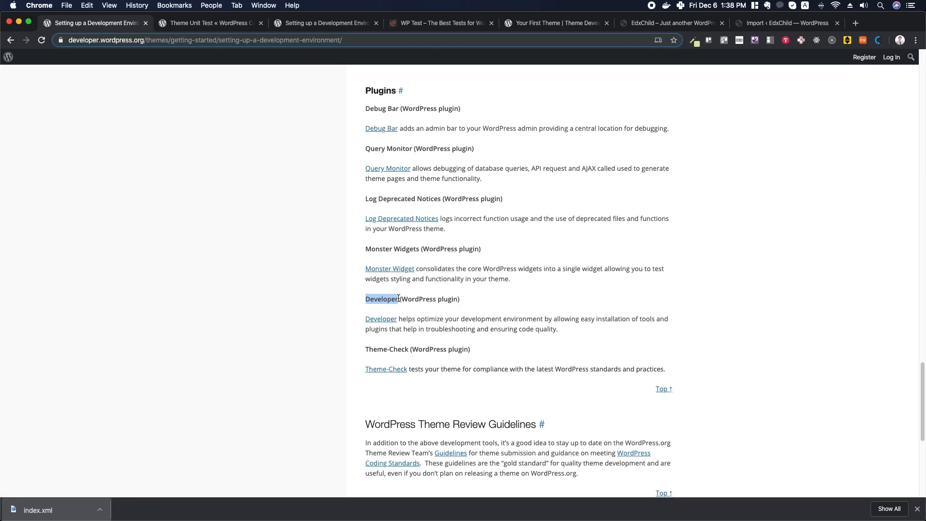
right_click(383, 321)
click(404, 323)
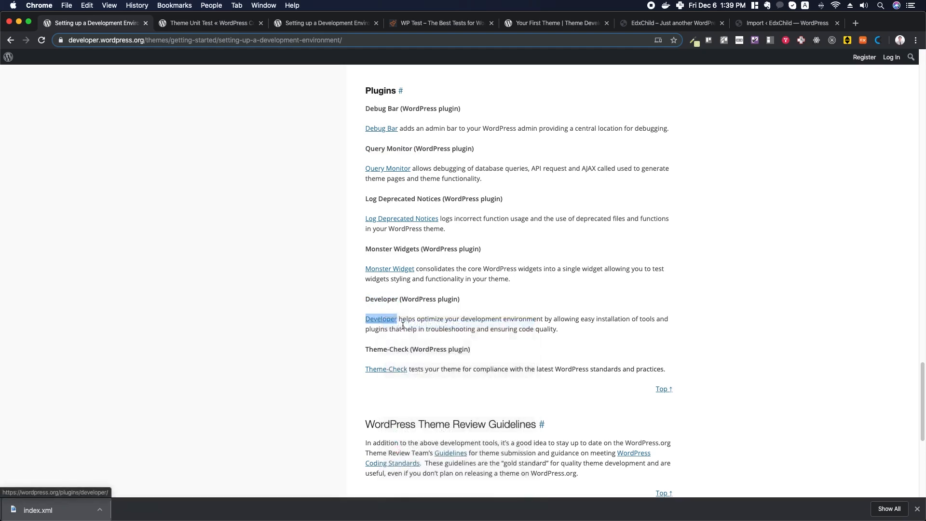
click(185, 24)
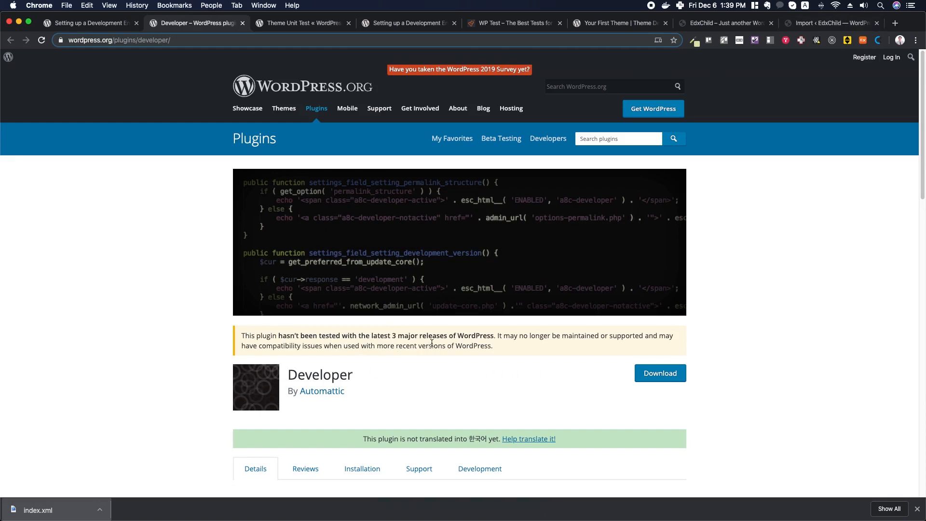
- Download developer.1.2.6.zip from the Developer plugin page and check the finished import
drag(280, 337, 493, 337)
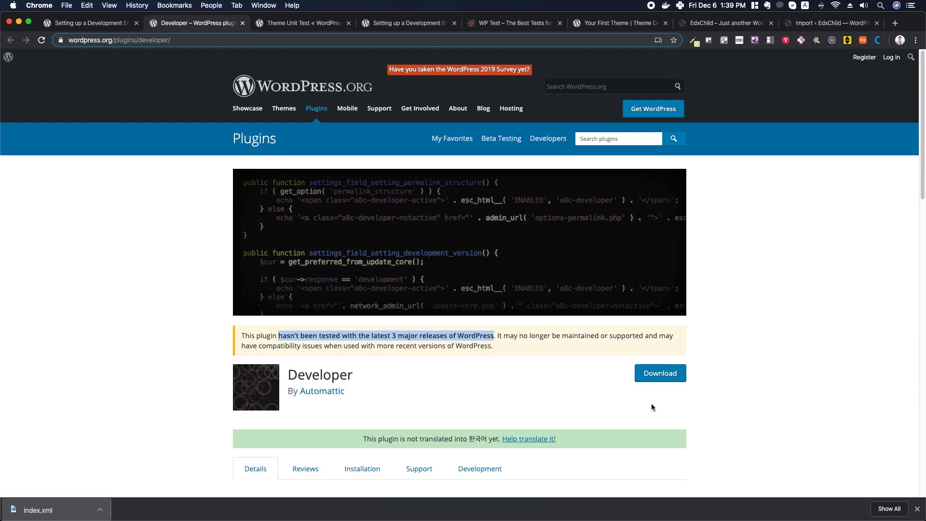
click(662, 374)
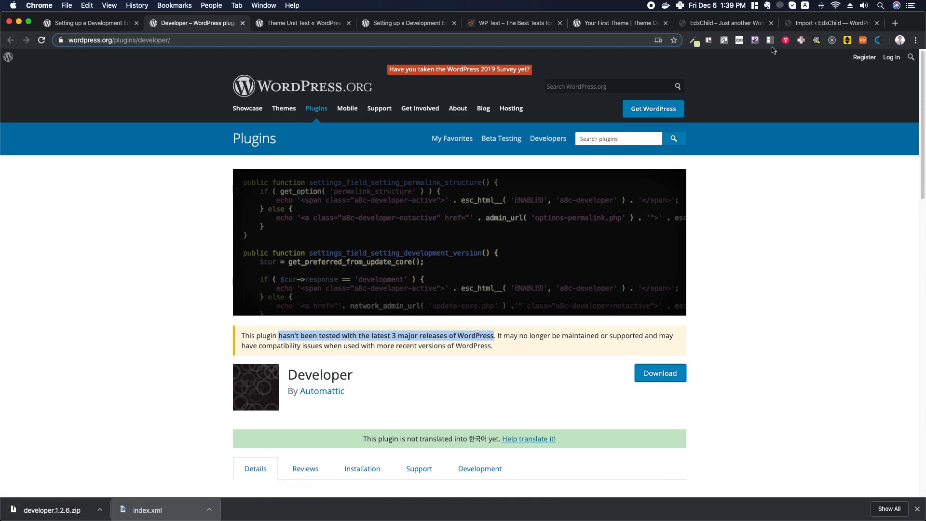
click(833, 25)
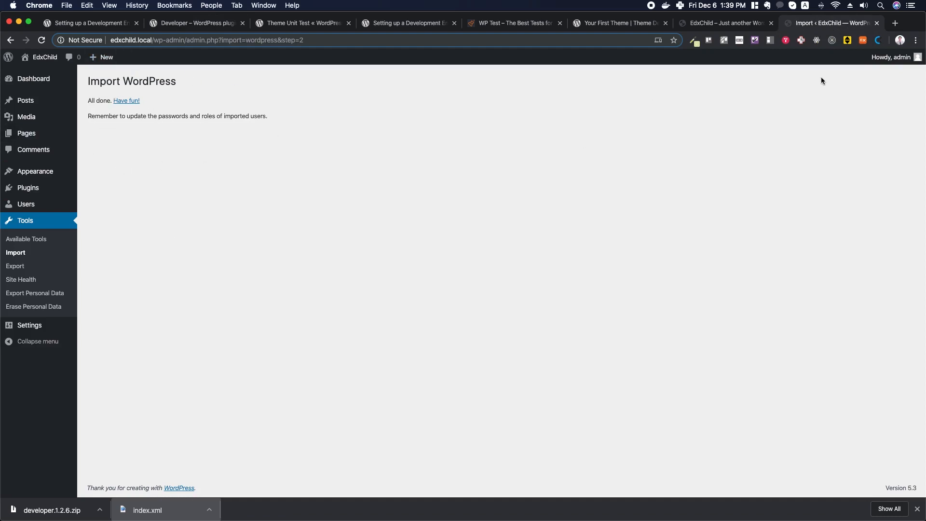
- Reload the EdxChild front page and scroll through imported test posts like Template: Sticky
click(722, 23)
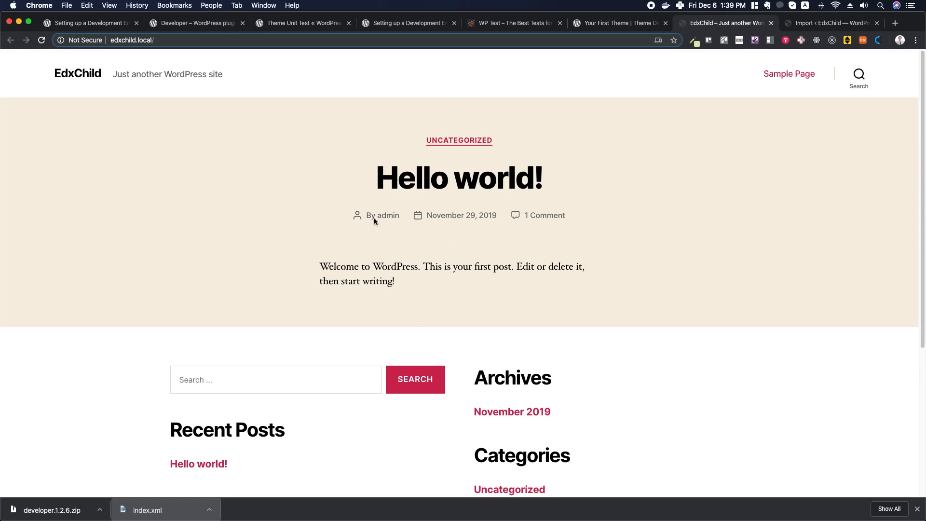
click(42, 40)
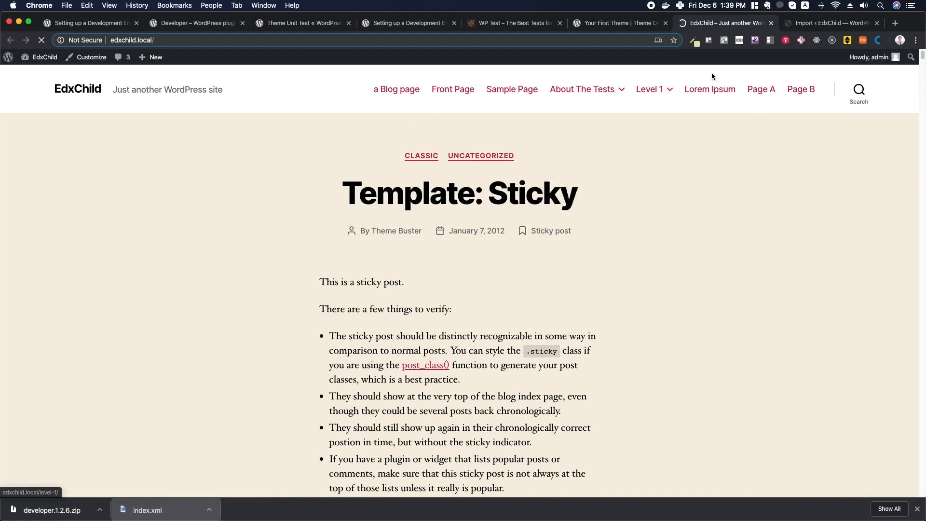
scroll(490, 224, down, 10)
scroll(491, 224, down, 15)
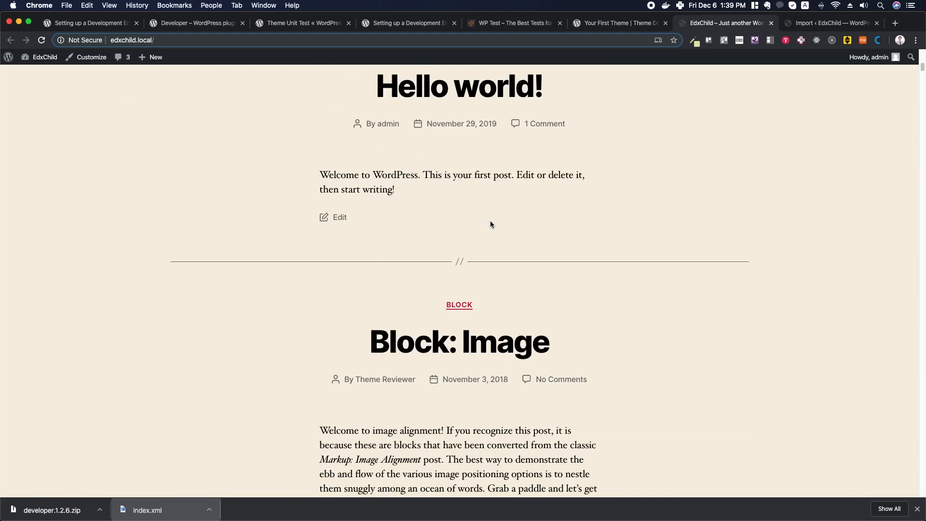
scroll(491, 224, down, 20)
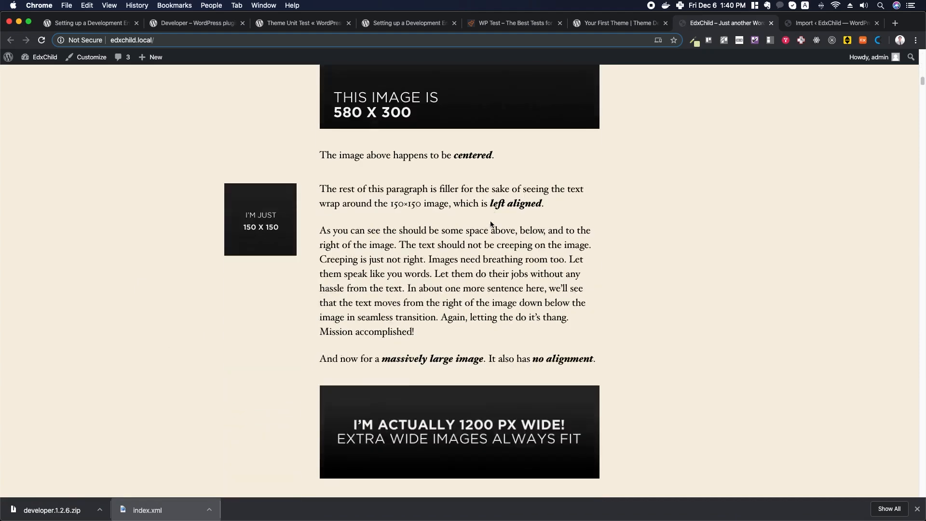
scroll(490, 221, down, 20)
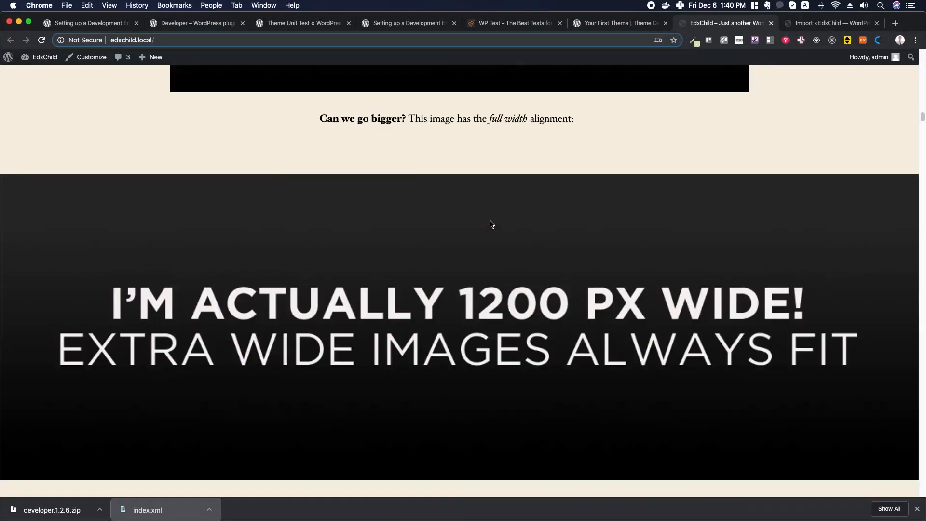
scroll(490, 222, down, 20)
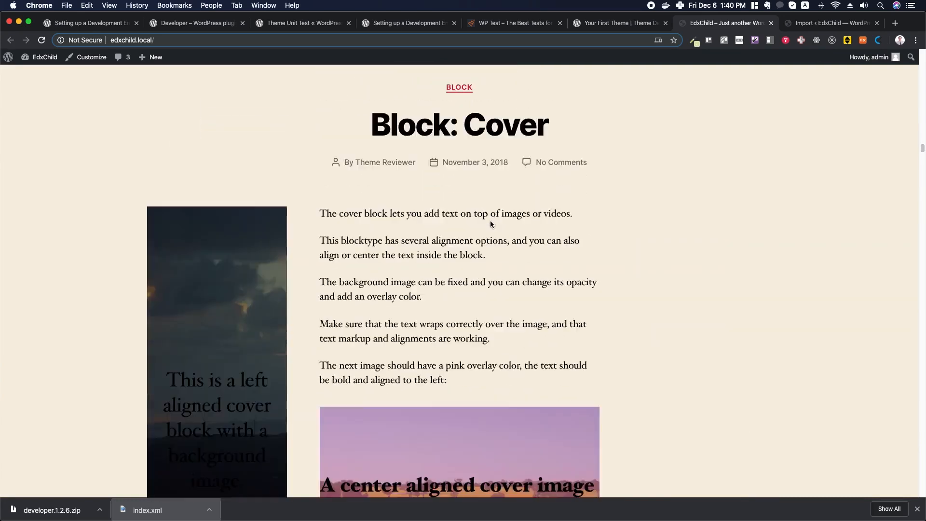
scroll(491, 225, down, 20)
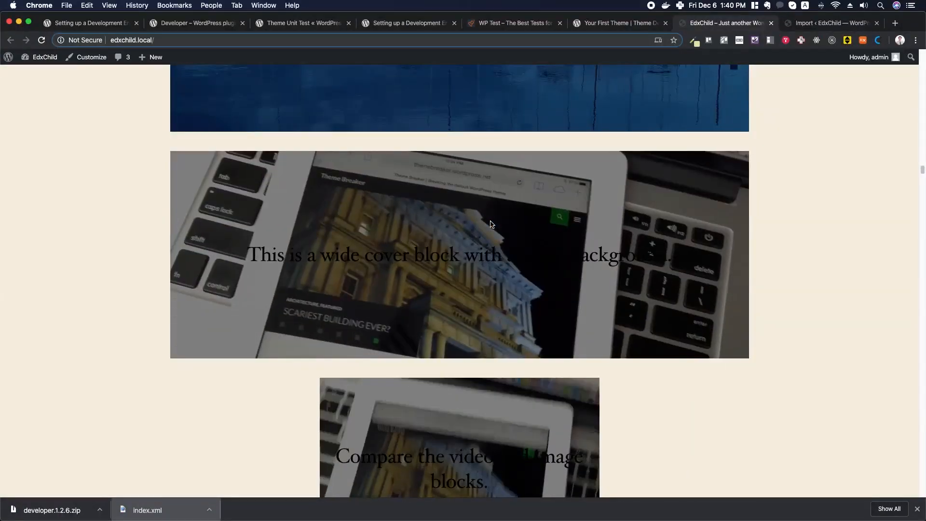
scroll(491, 224, down, 20)
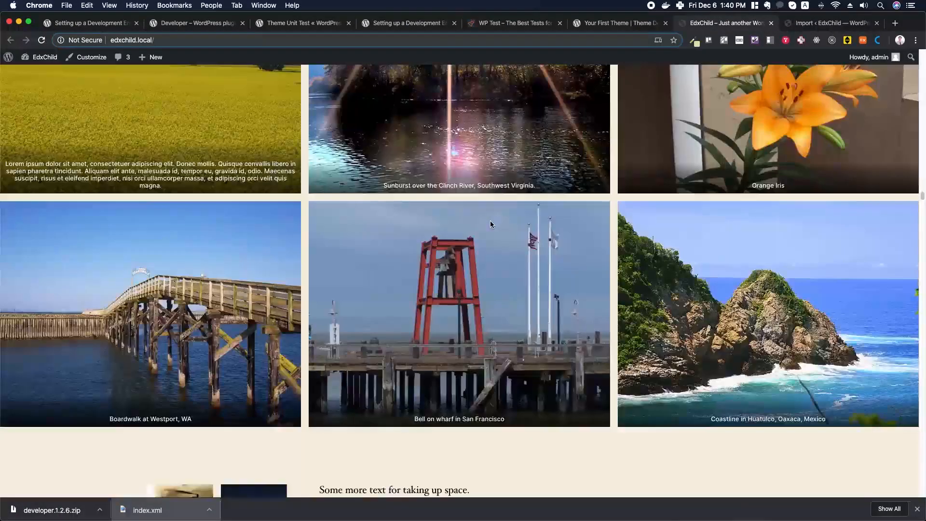
scroll(490, 224, up, 20)
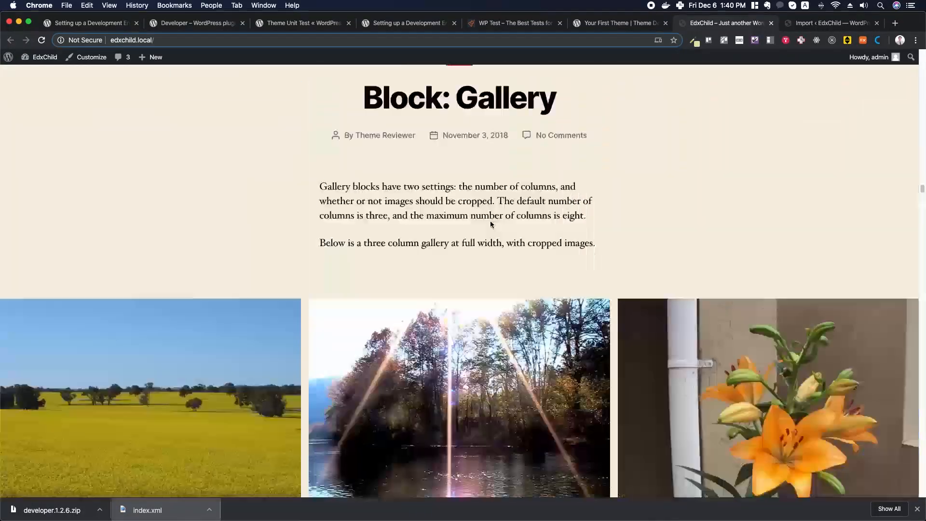
scroll(490, 221, up, 10)
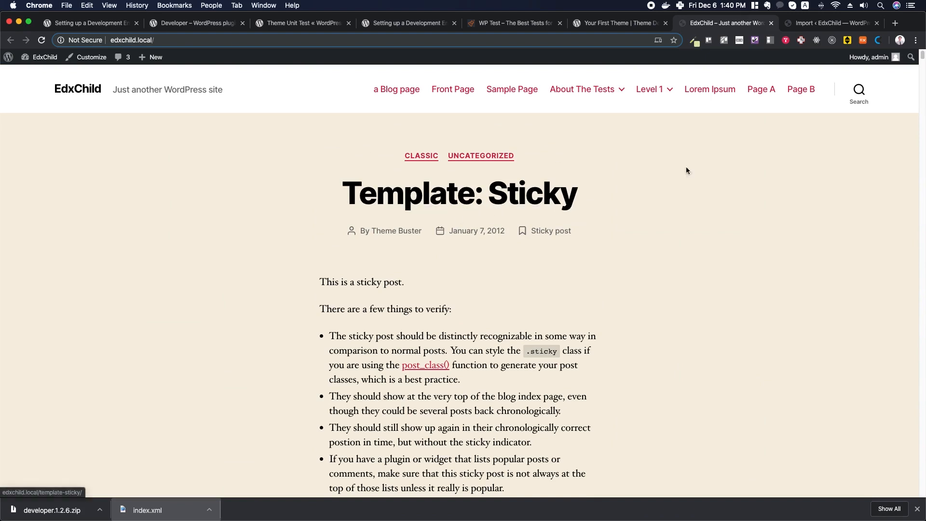
- Upload developer.1.2.6.zip through Plugins > Add New, install it and activate the Developer plugin
click(822, 23)
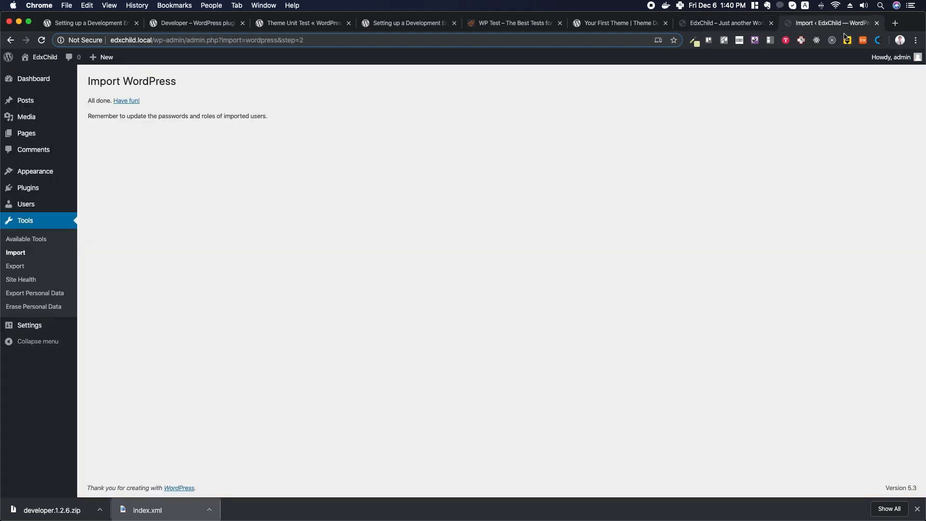
mouse_move(32, 191)
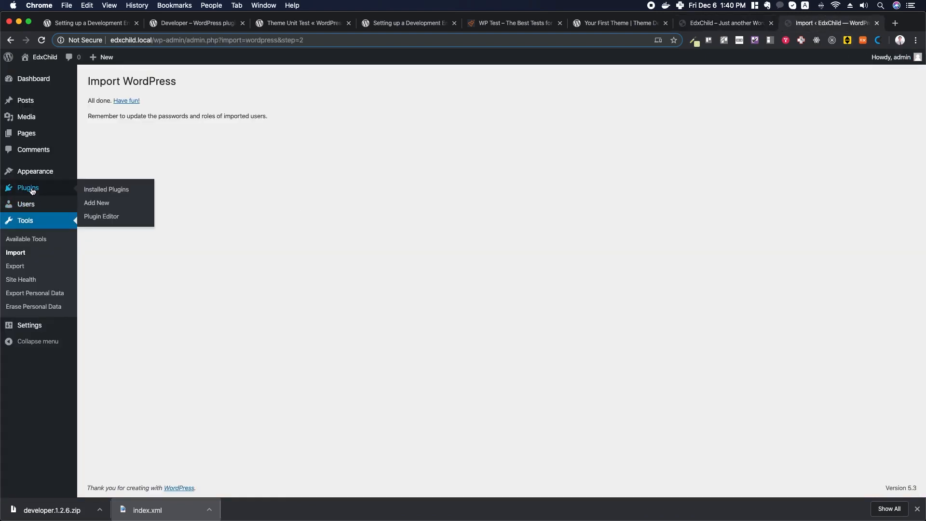
click(95, 203)
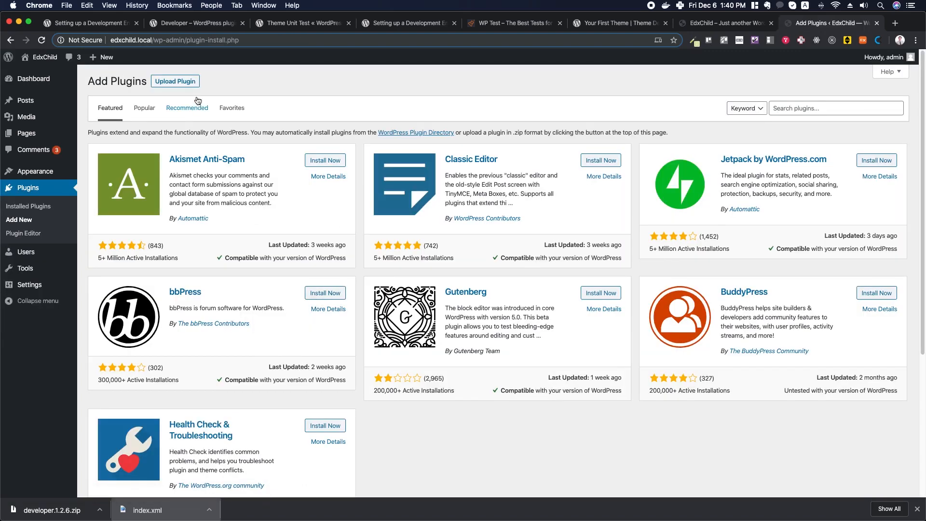
click(180, 82)
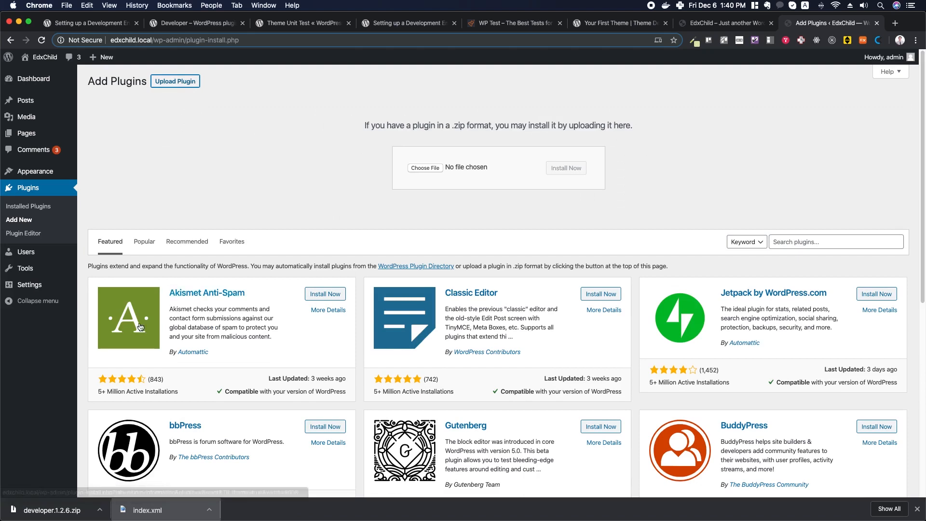
drag(46, 512, 429, 170)
click(567, 168)
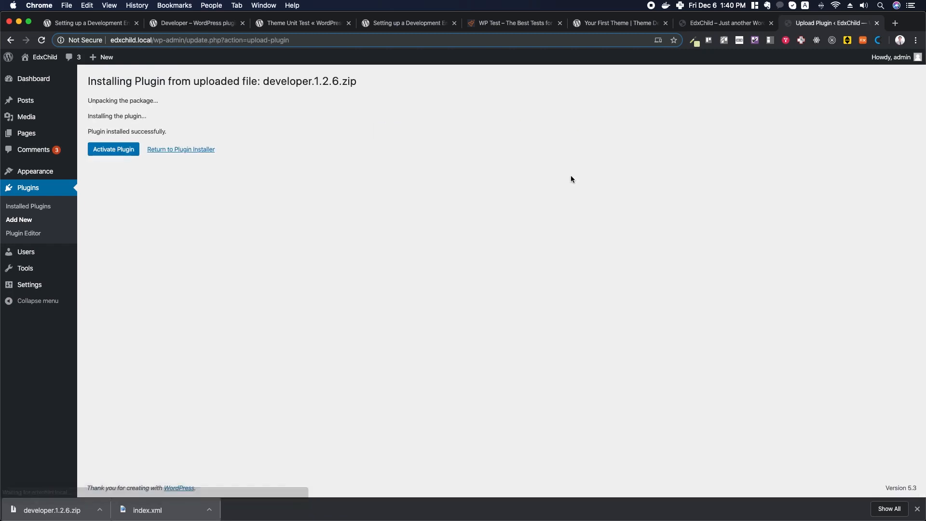
click(116, 155)
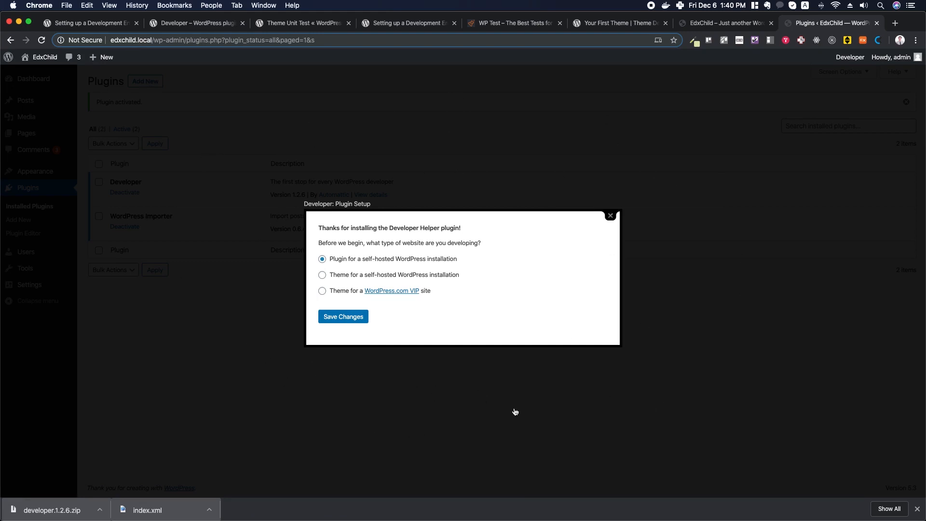
- Choose 'Theme for a self-hosted WordPress installation' in the Developer setup and save
click(323, 276)
click(343, 317)
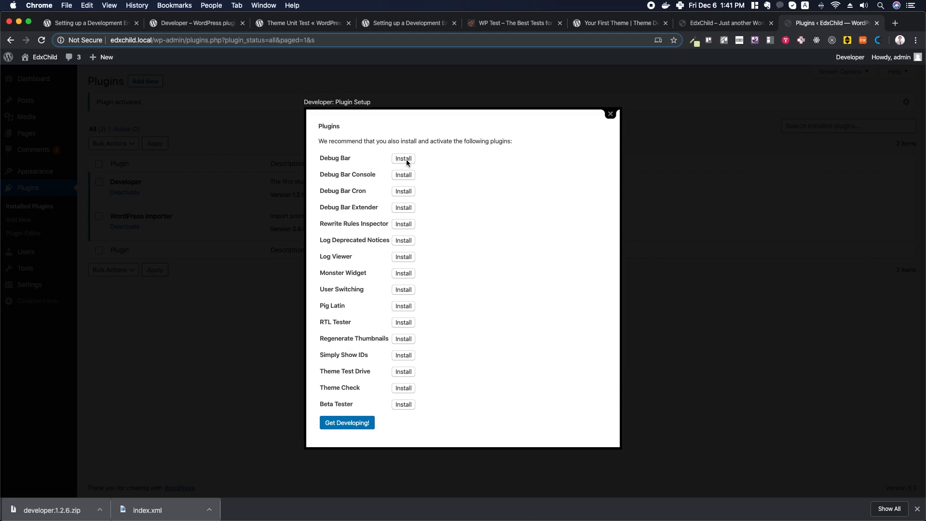
- Install Debug Bar, Rewrite Rules Inspector, Log Deprecated Notices, Monster Widget and User Switching
click(407, 159)
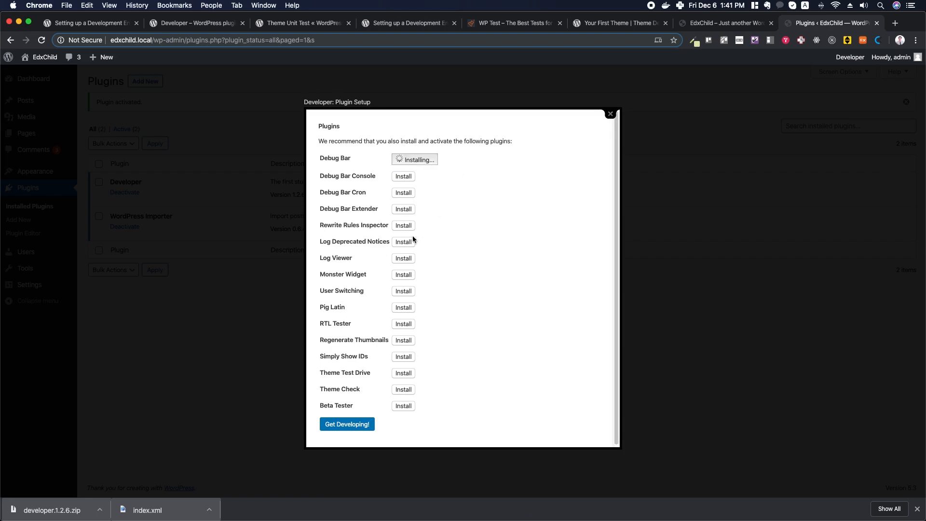
click(405, 226)
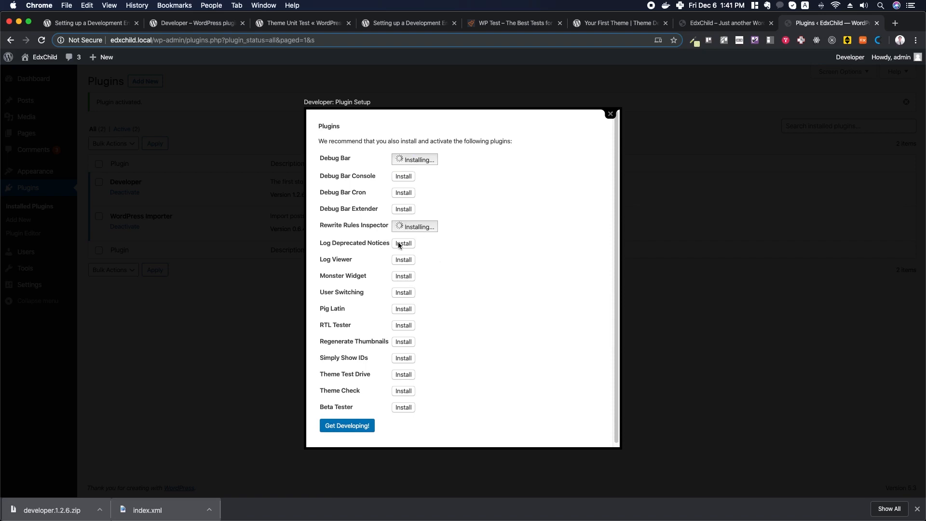
click(399, 244)
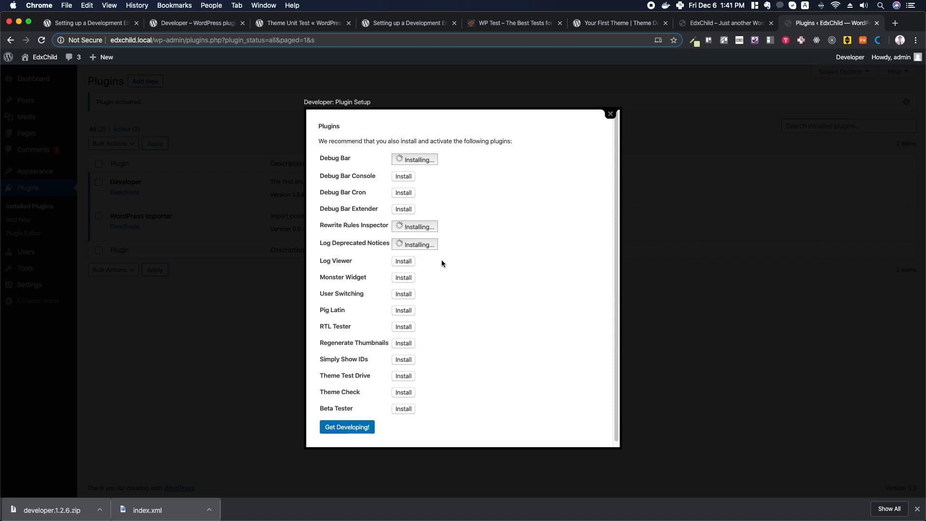
click(404, 275)
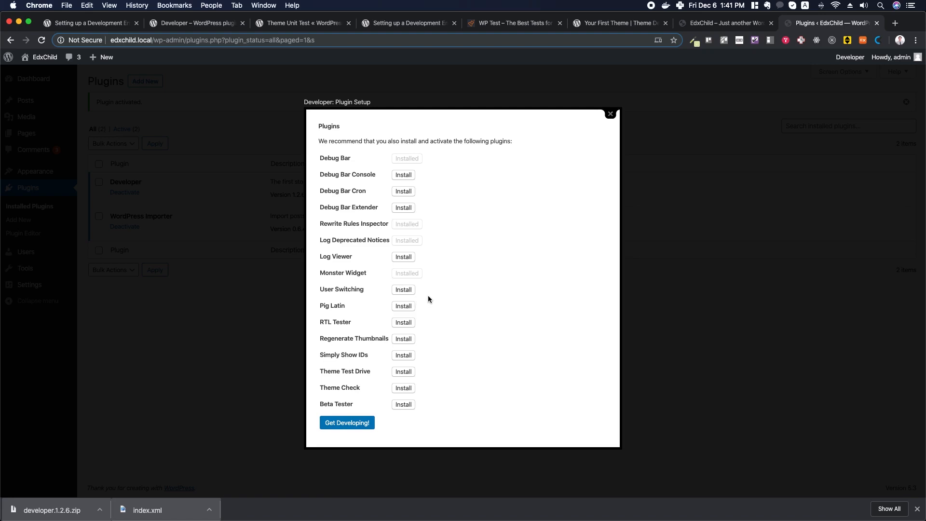
click(404, 290)
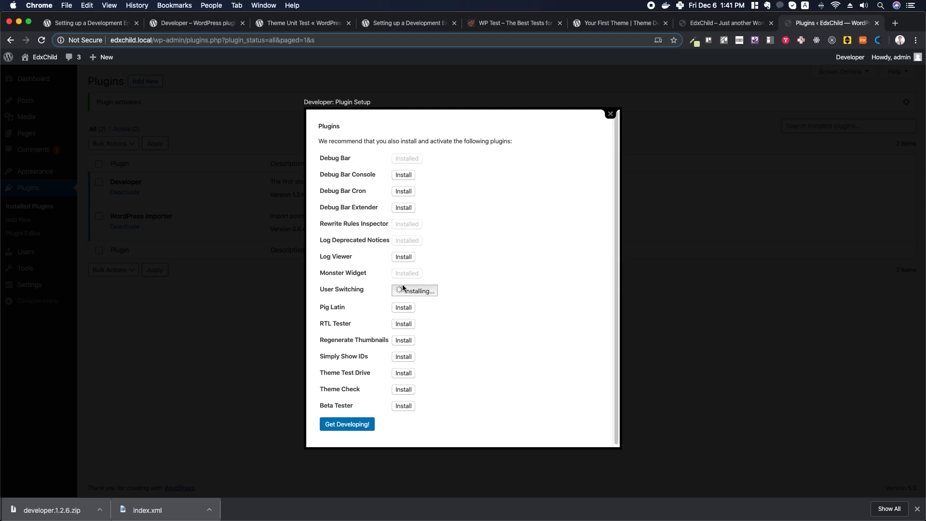
- Install Regenerate Thumbnails, Simply Show IDs and Theme Check, then finish with Get Developing!
drag(320, 324, 332, 324)
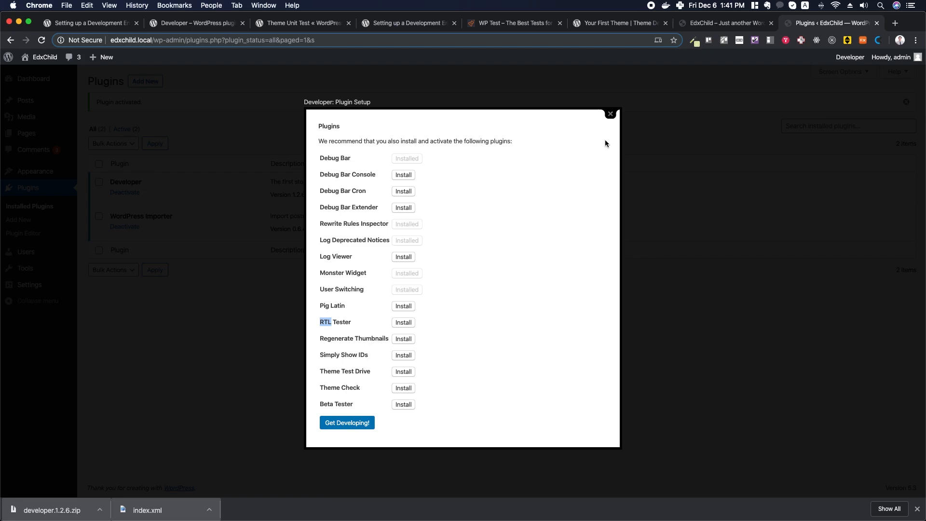
click(404, 340)
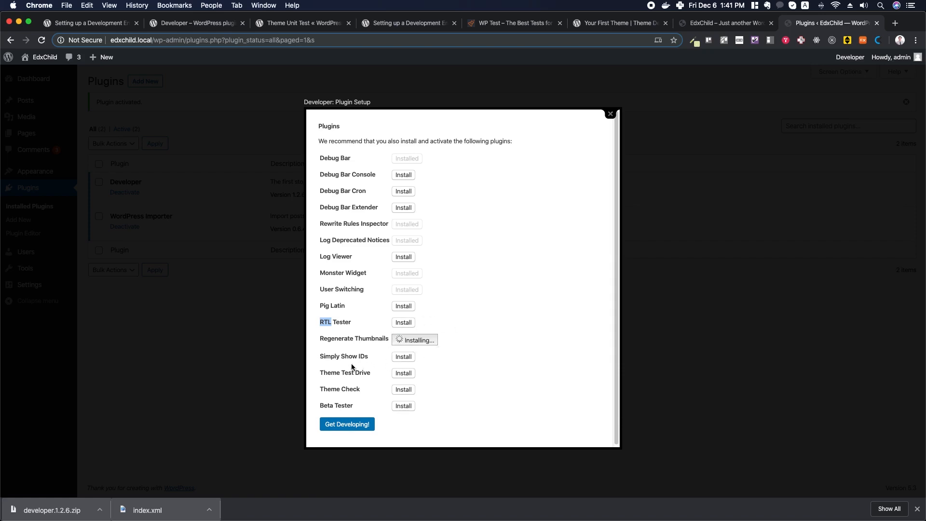
click(404, 357)
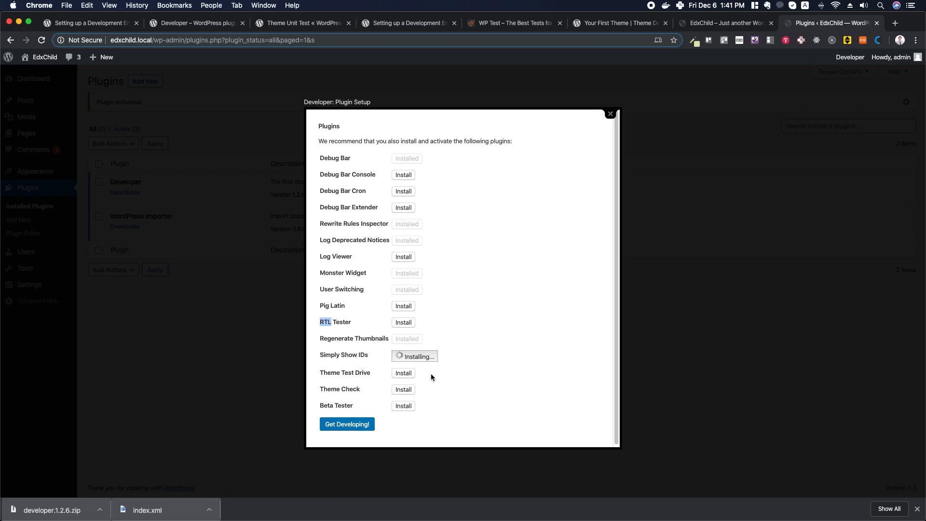
click(415, 389)
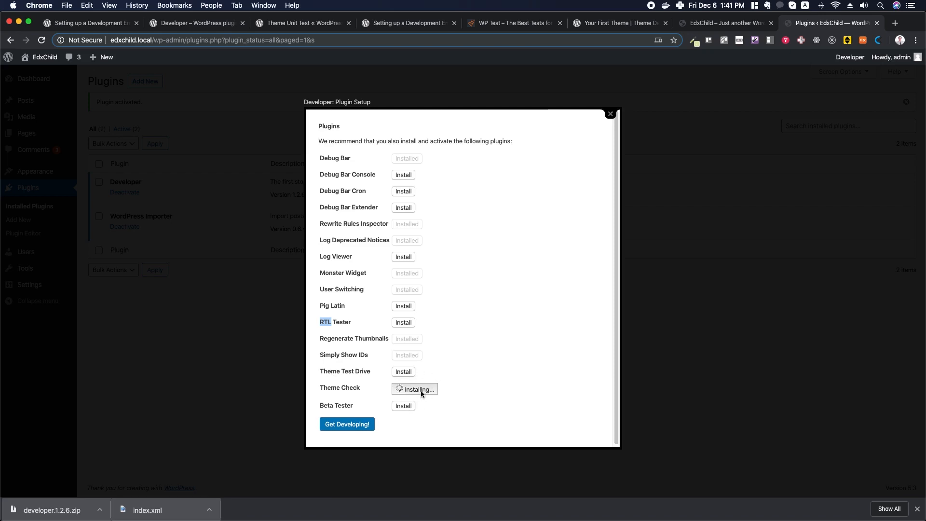
click(351, 423)
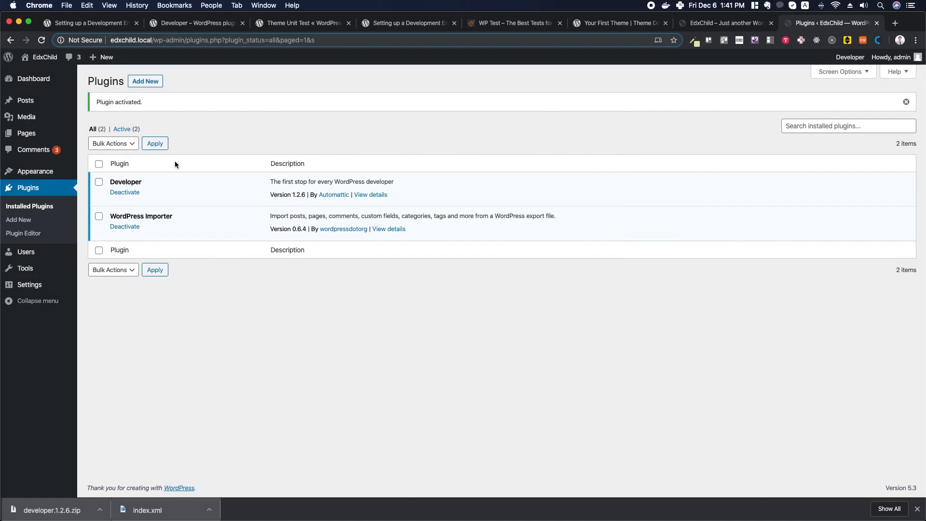
- Reload Plugins, activate Simply Show IDs, Log Deprecated Notices and Debug Bar, then go to Add New
click(41, 40)
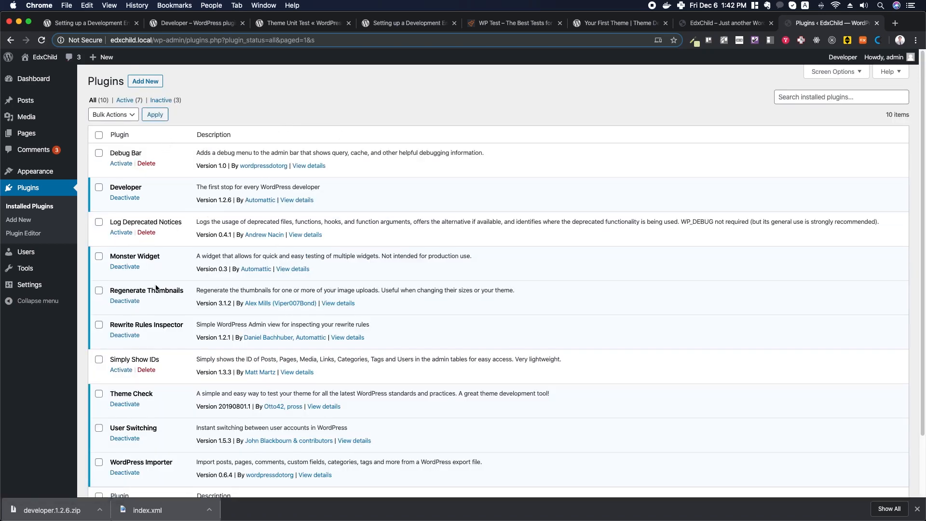
scroll(153, 309, down, 2)
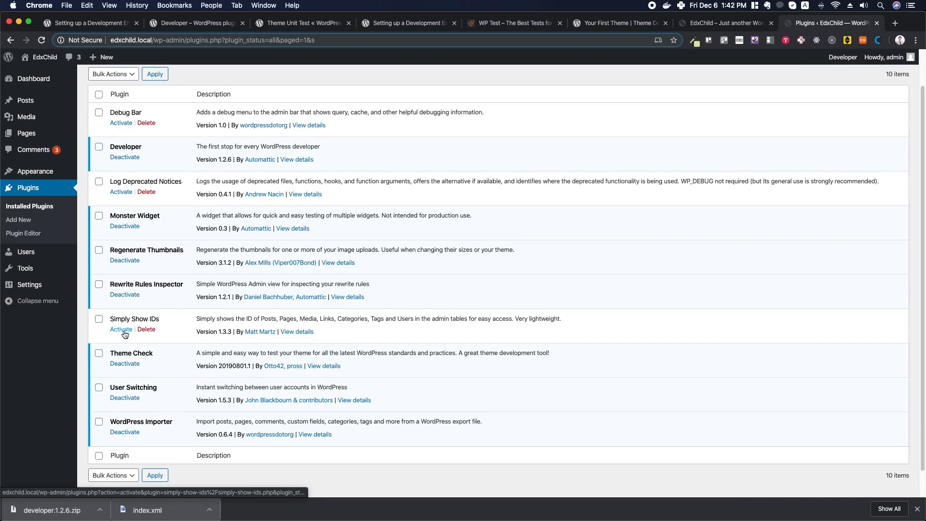
scroll(177, 311, up, 1)
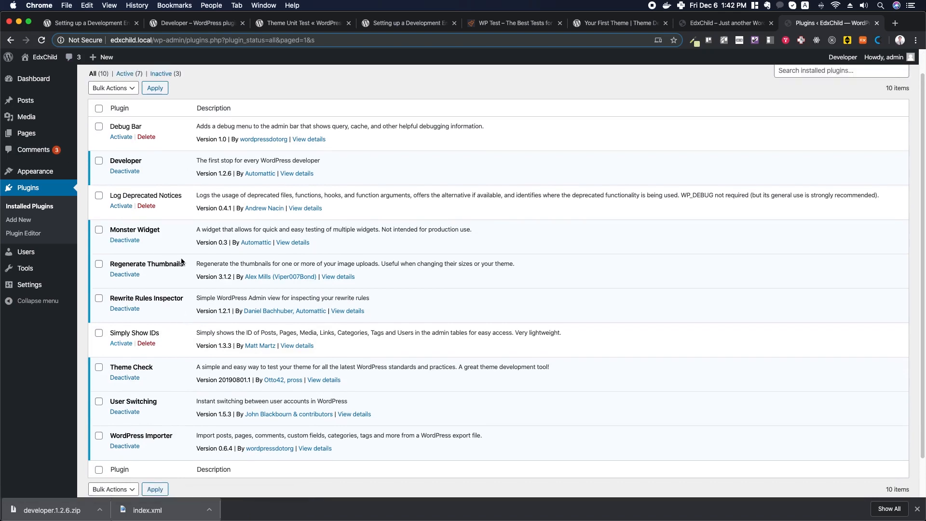
click(121, 344)
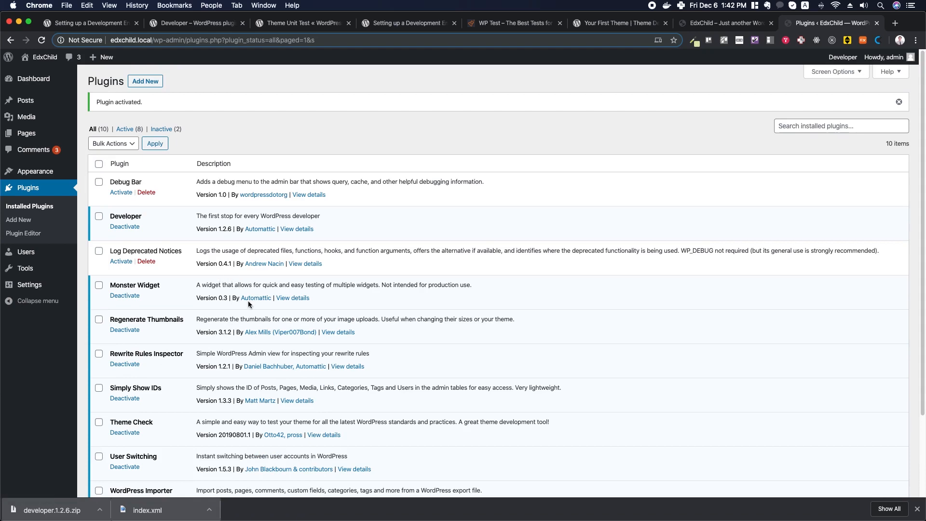
click(121, 262)
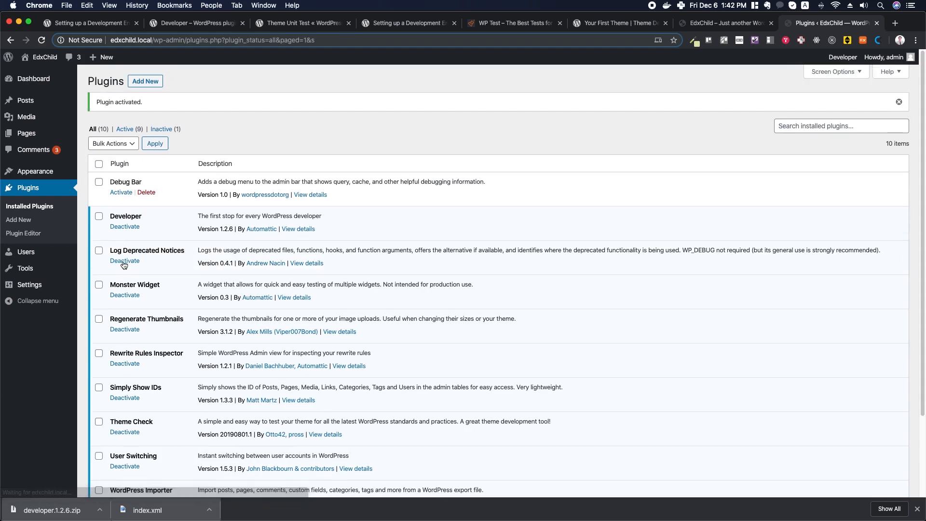
click(123, 193)
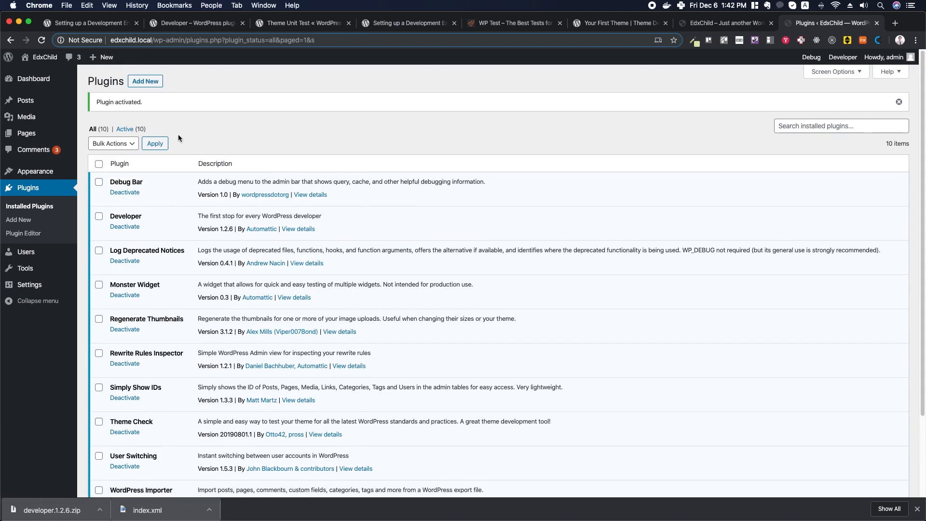
click(145, 81)
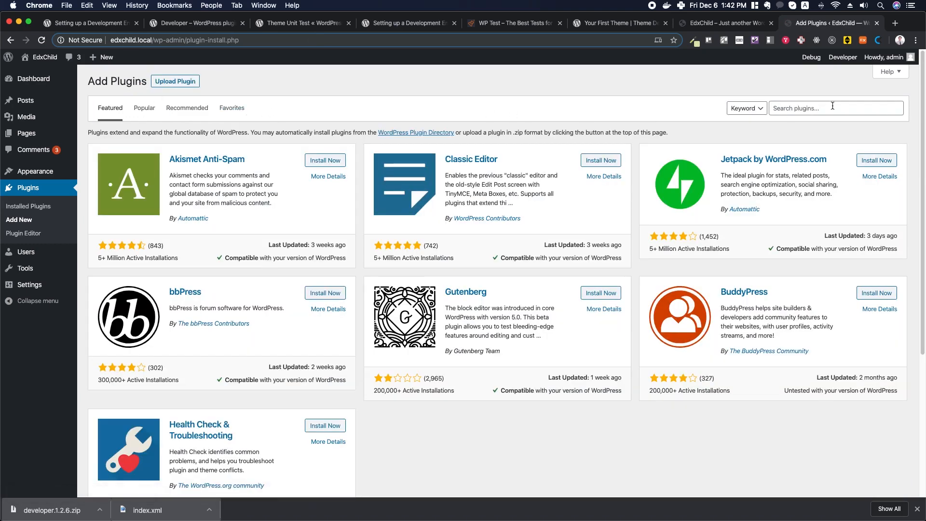
- Search the plugin directory for 'which template' and install the Which Template File plugin
click(822, 109)
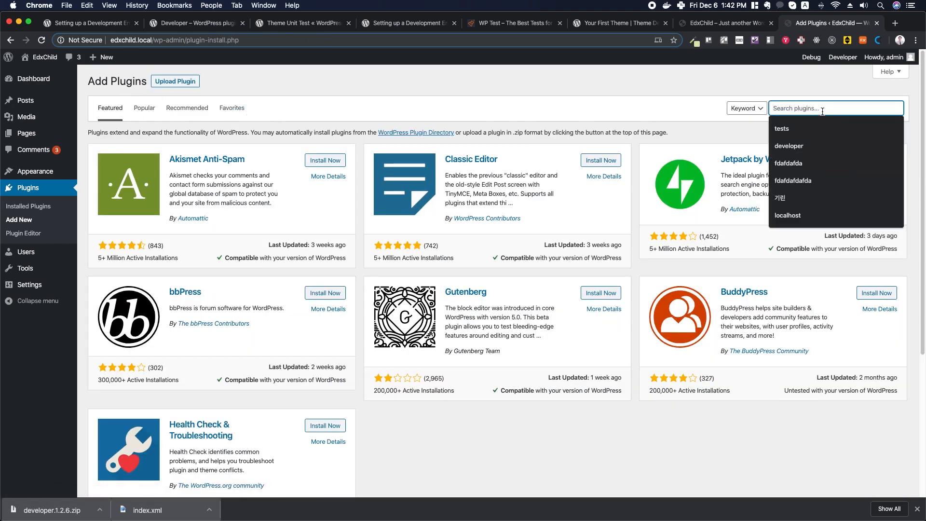
text(which template)
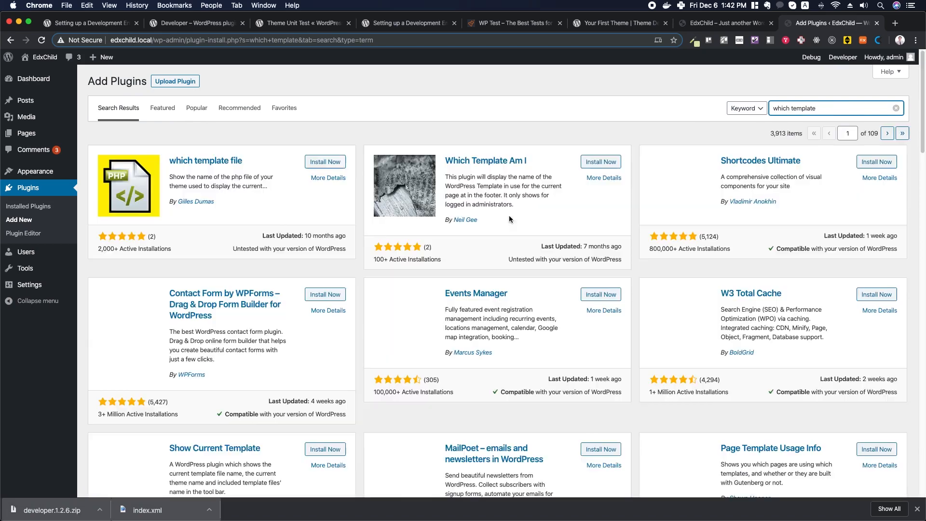
click(196, 161)
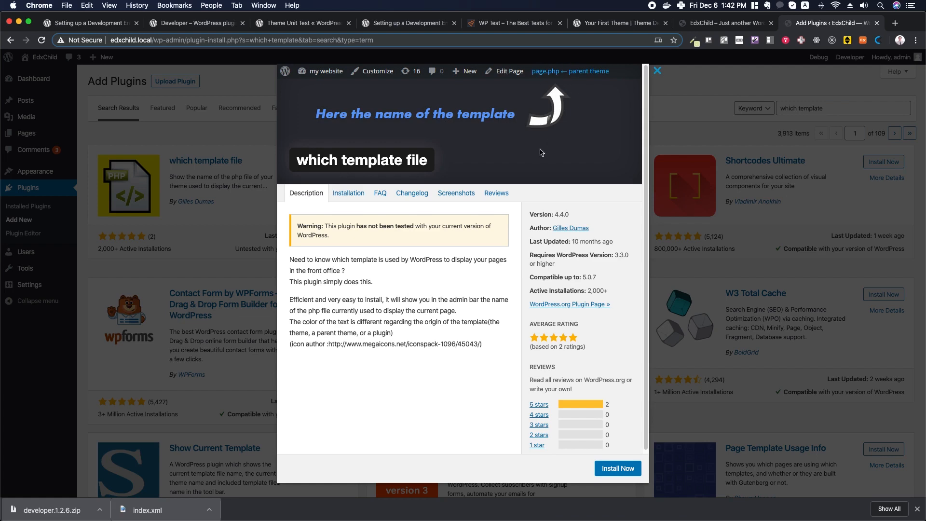
click(617, 470)
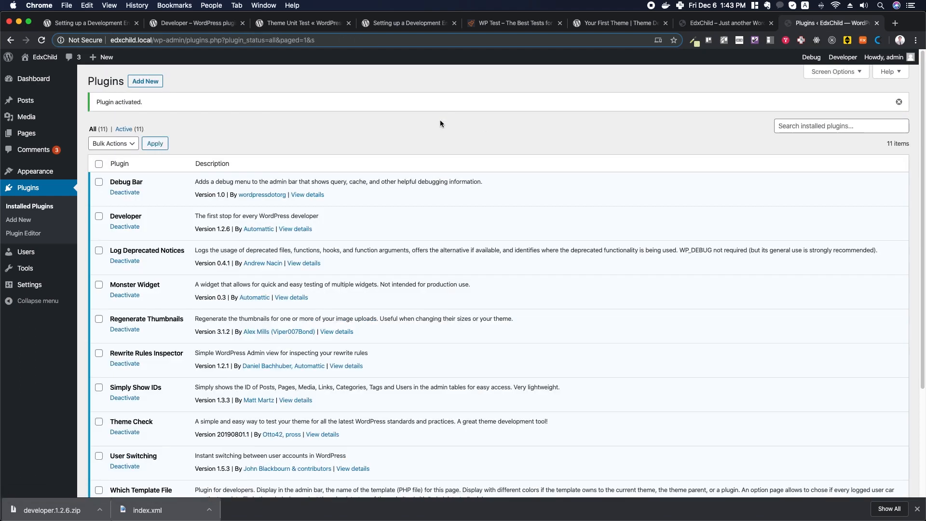
- Back in the development environment guide, read through the WP_DEBUG, Test Data and Plugins sections down to Further Resources
click(89, 24)
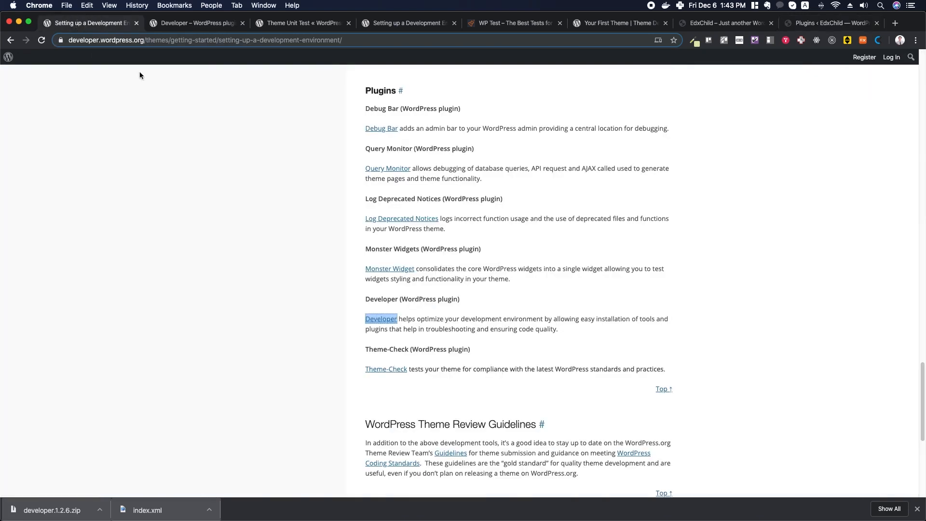
scroll(540, 218, up, 15)
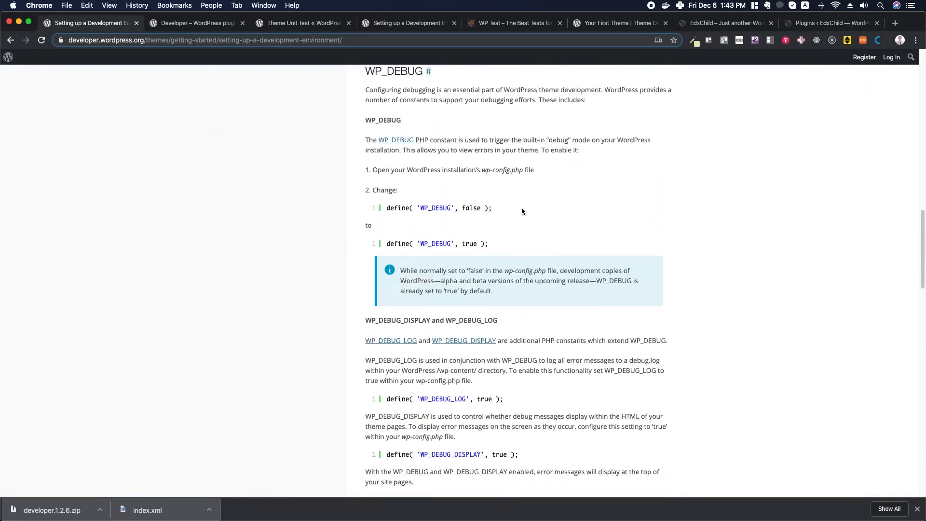
drag(364, 121, 405, 120)
scroll(464, 211, down, 10)
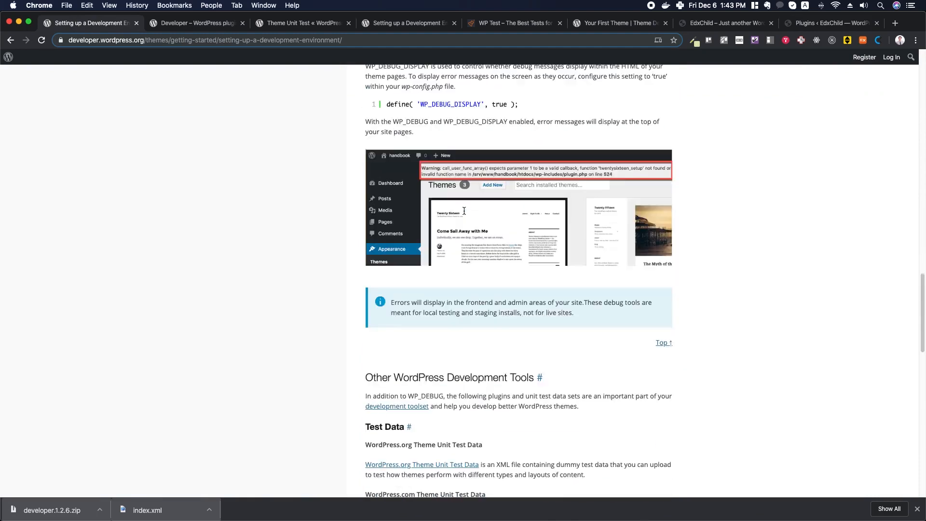
drag(365, 305, 407, 304)
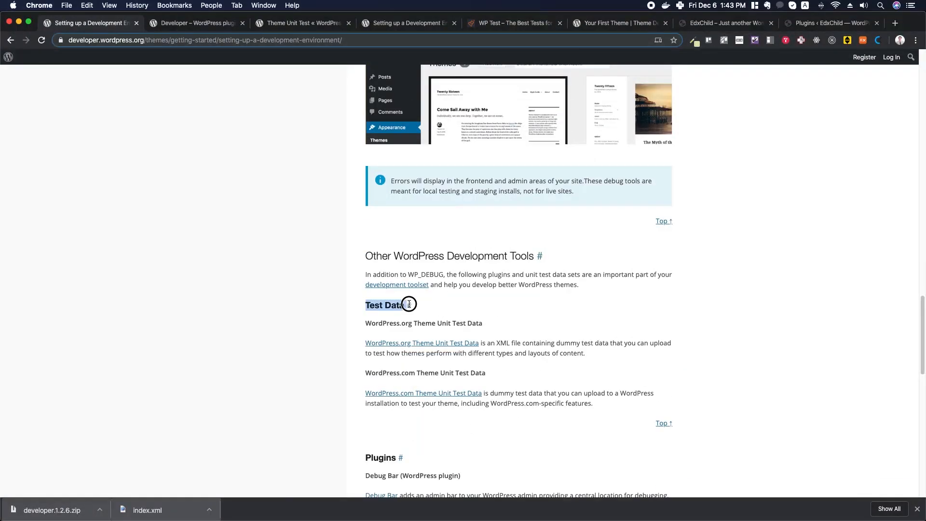
scroll(501, 270, down, 4)
drag(368, 276, 396, 275)
scroll(522, 264, down, 6)
scroll(523, 264, down, 3)
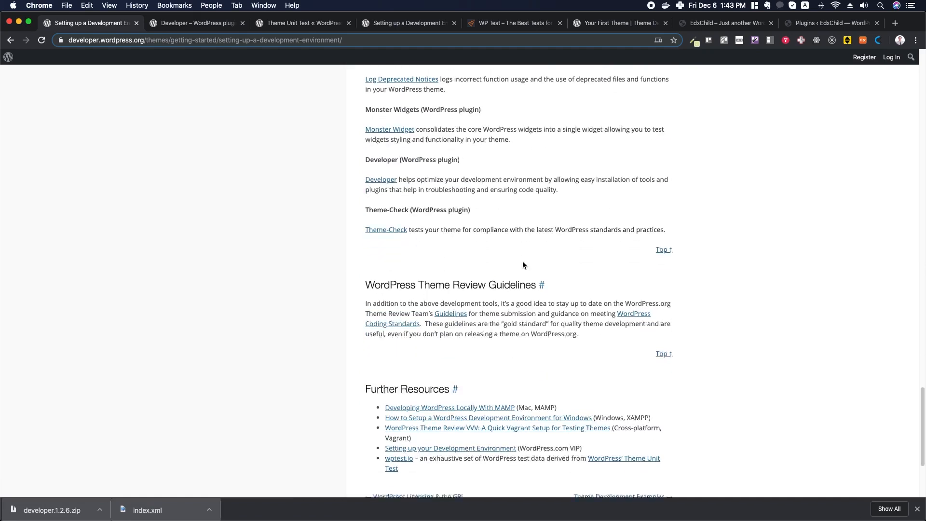